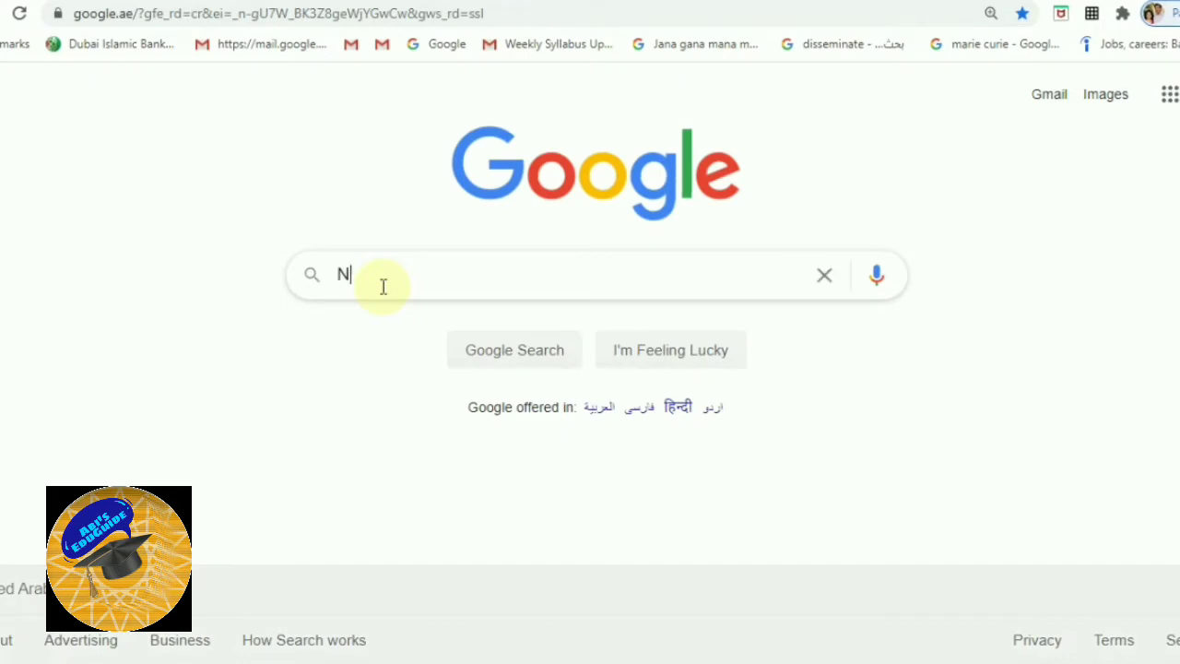
Search Google for "nearpod teacher" and open the Teachers - Nearpod login page from the results
{"action": "type", "text": "ear"}
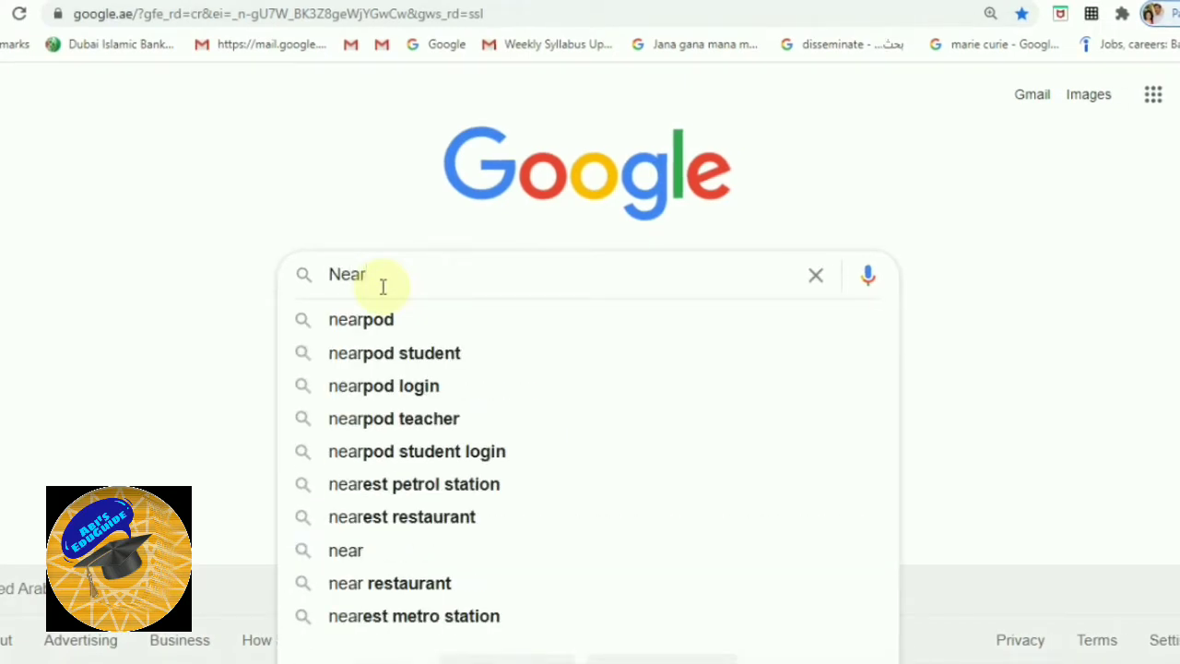
{"action": "type", "text": "pod"}
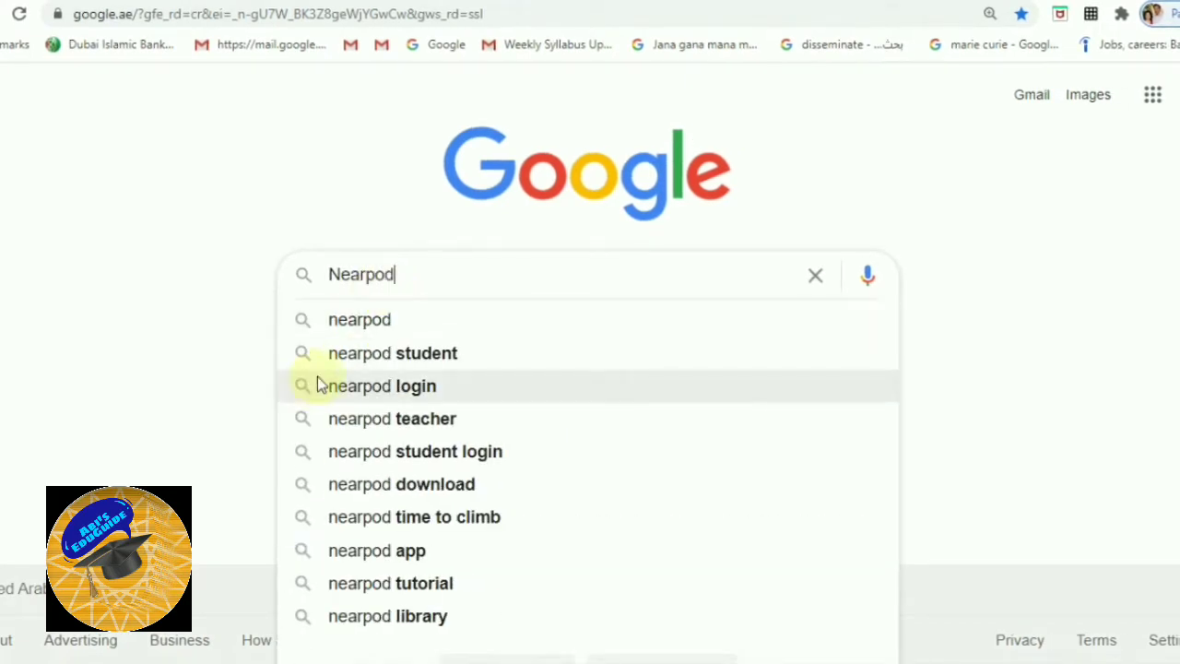
{"action": "left_click", "coordinate": [406, 426]}
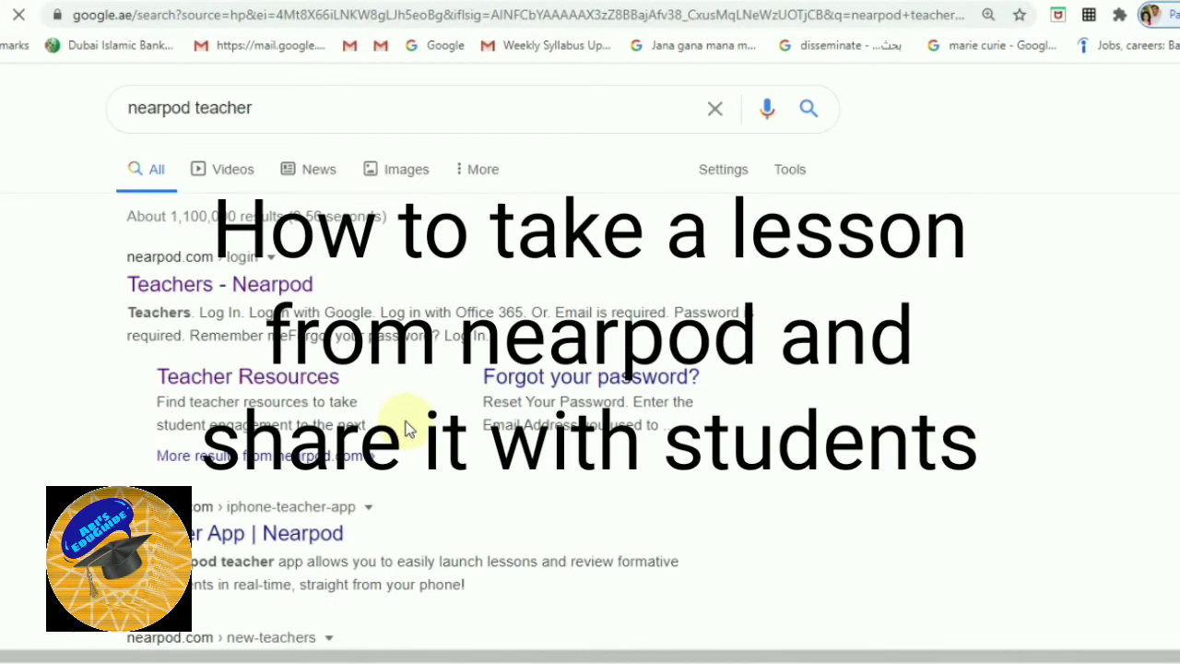
{"action": "left_click", "coordinate": [263, 295]}
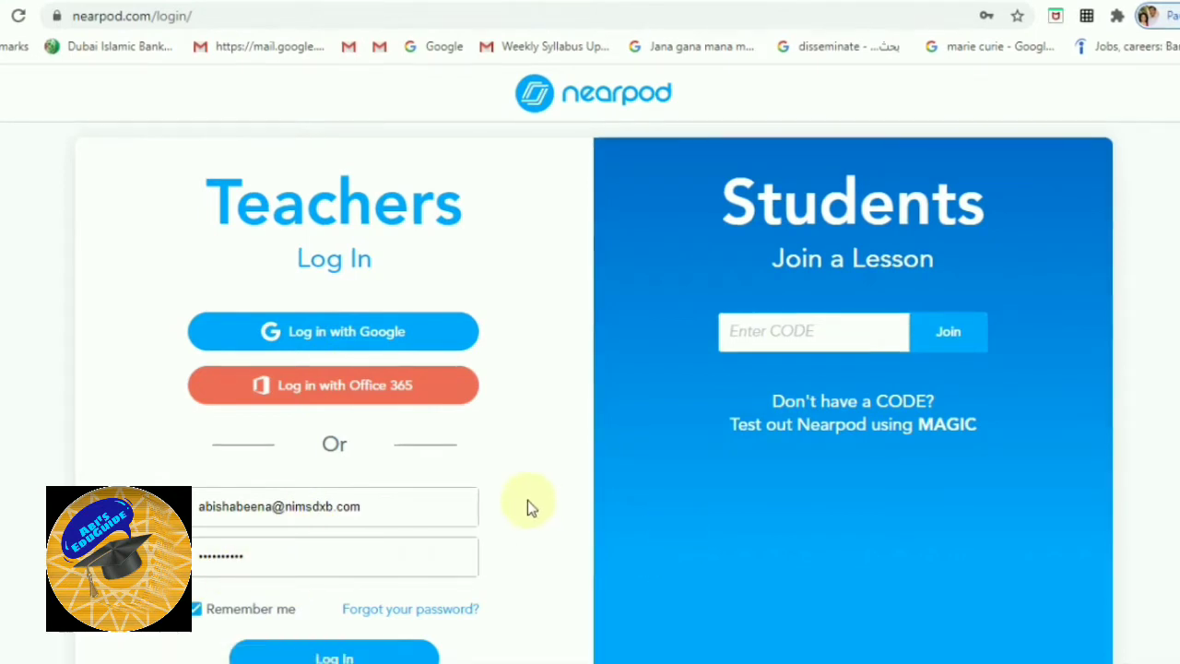
Log in to the teacher account with the saved credentials and look through the lessons in My Library
{"action": "scroll", "coordinate": [590, 369], "scroll_direction": "down", "scroll_amount": 1}
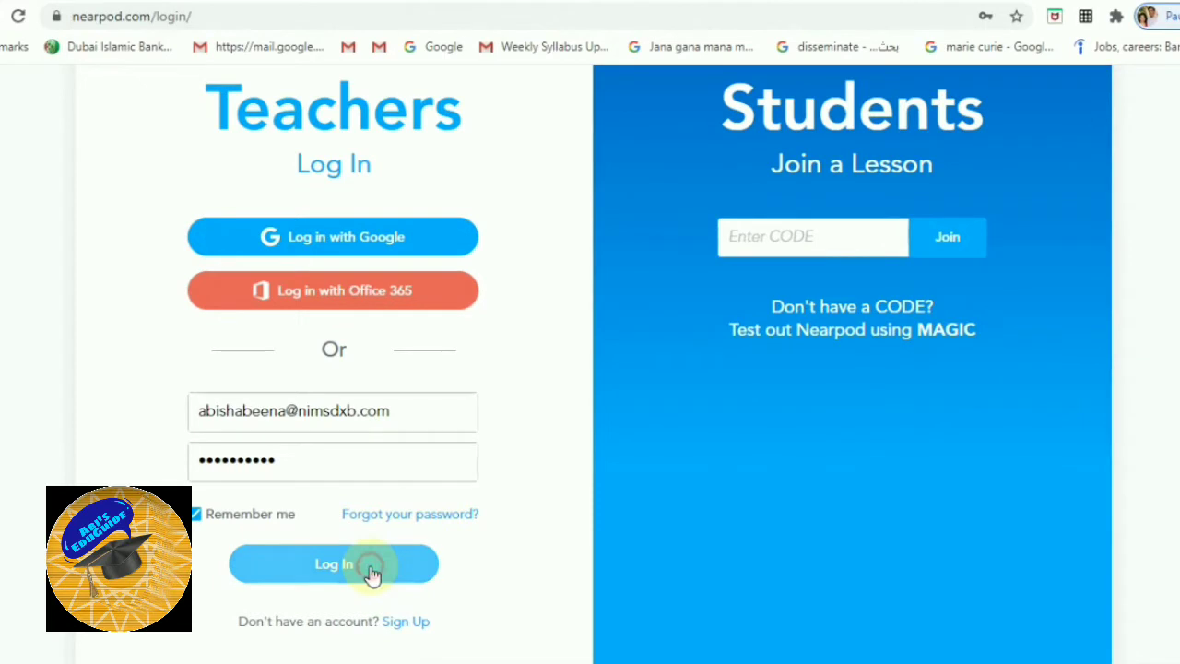
{"action": "left_click", "coordinate": [372, 570]}
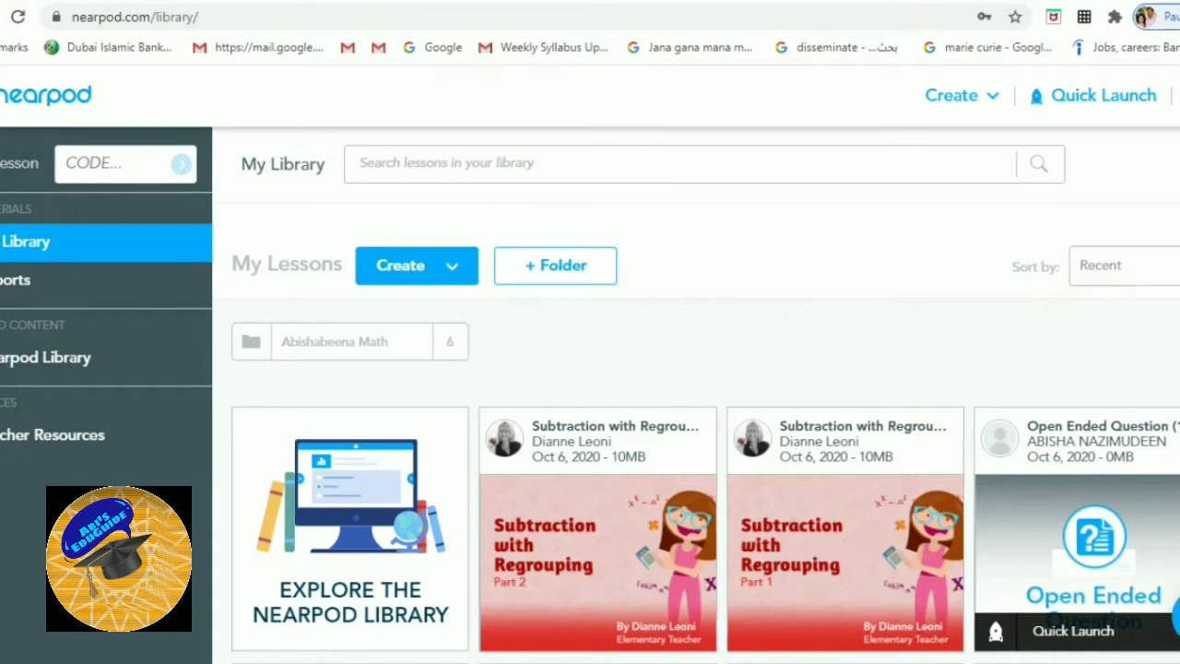
{"action": "scroll", "coordinate": [688, 405], "scroll_direction": "down", "scroll_amount": 8}
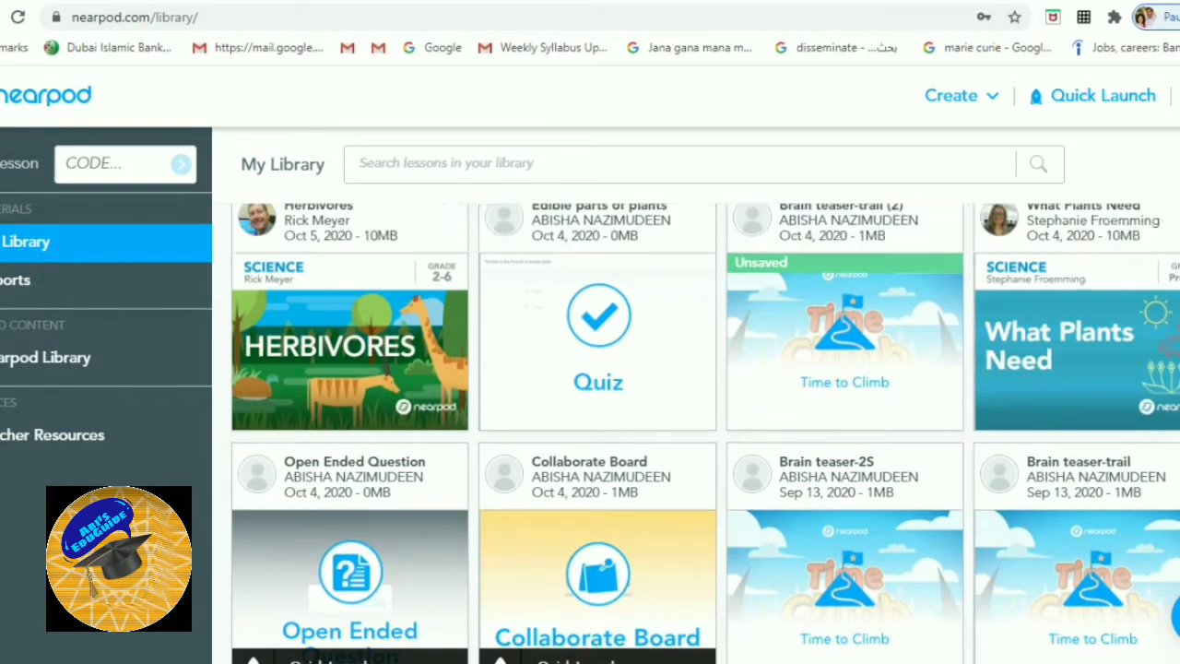
{"action": "scroll", "coordinate": [696, 433], "scroll_direction": "up", "scroll_amount": 10}
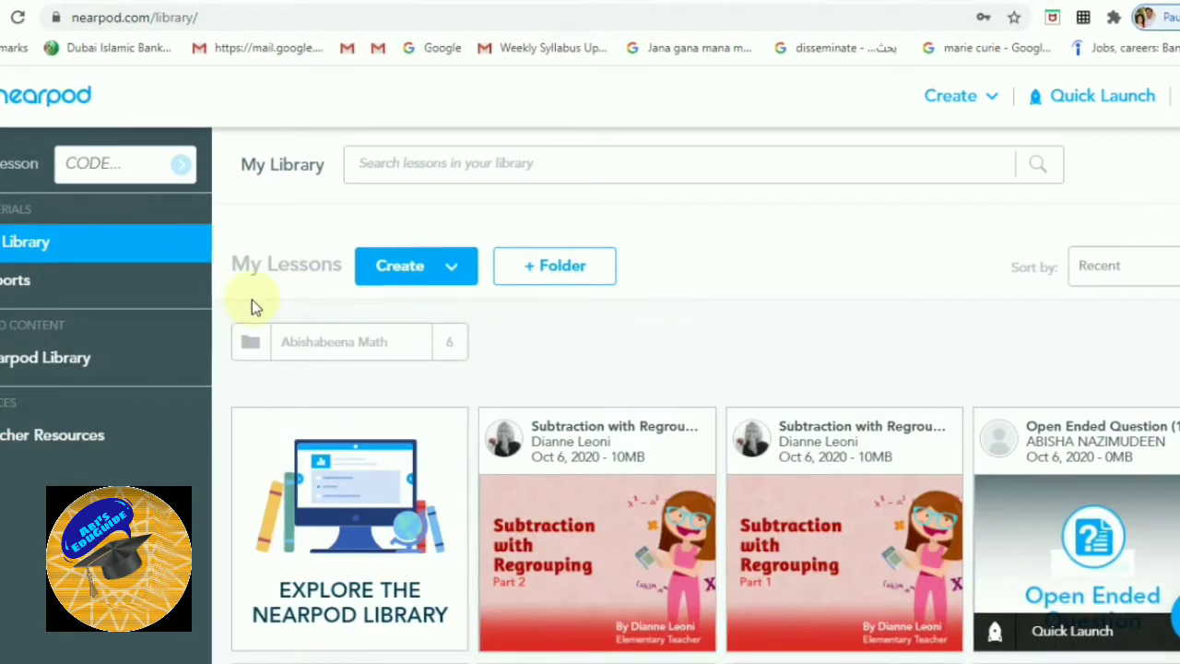
Open the Nearpod Library and filter it to Lessons in the Science subject for 2nd grade
{"action": "left_click", "coordinate": [44, 366]}
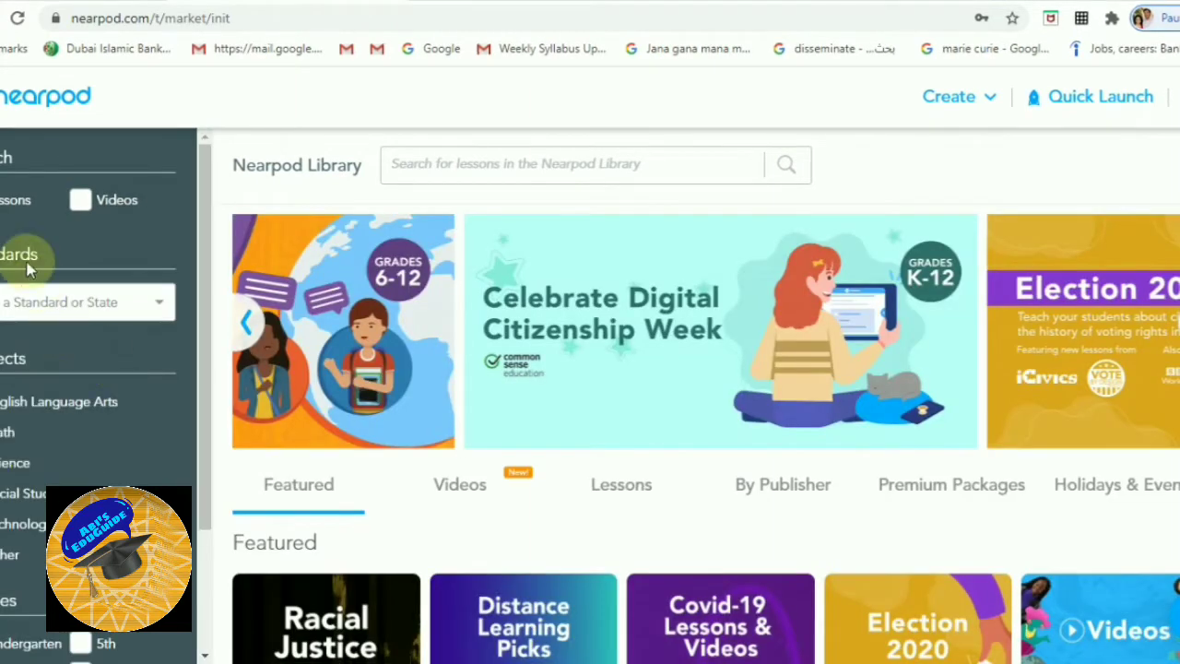
{"action": "left_click", "coordinate": [15, 200]}
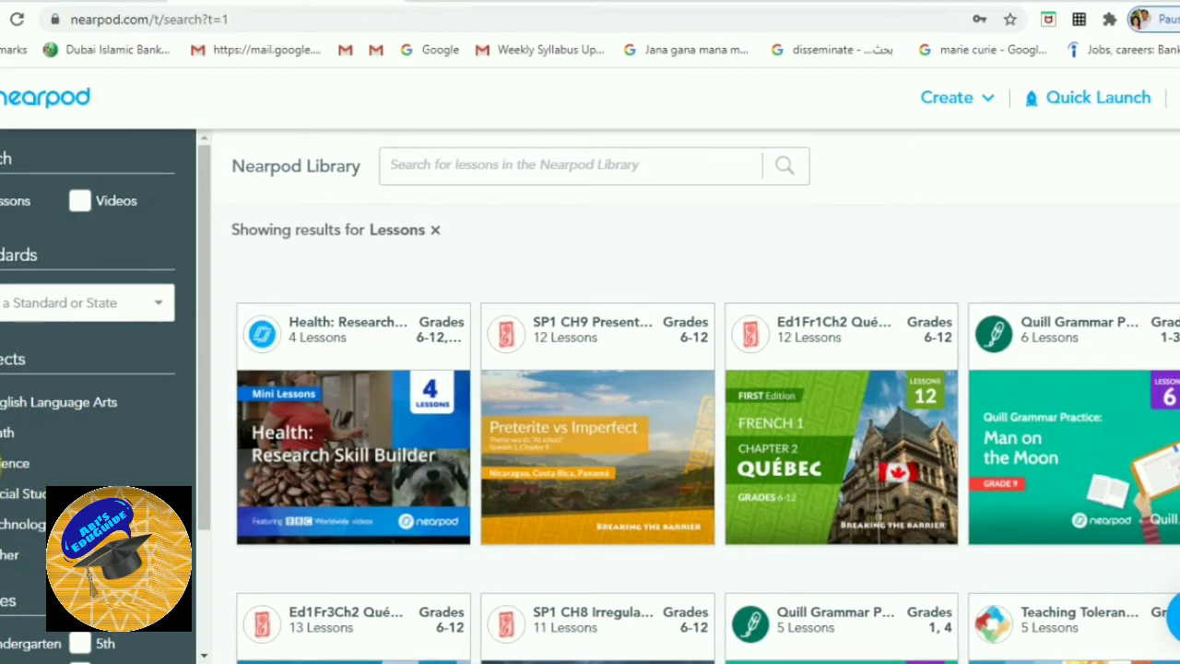
{"action": "left_click", "coordinate": [13, 463]}
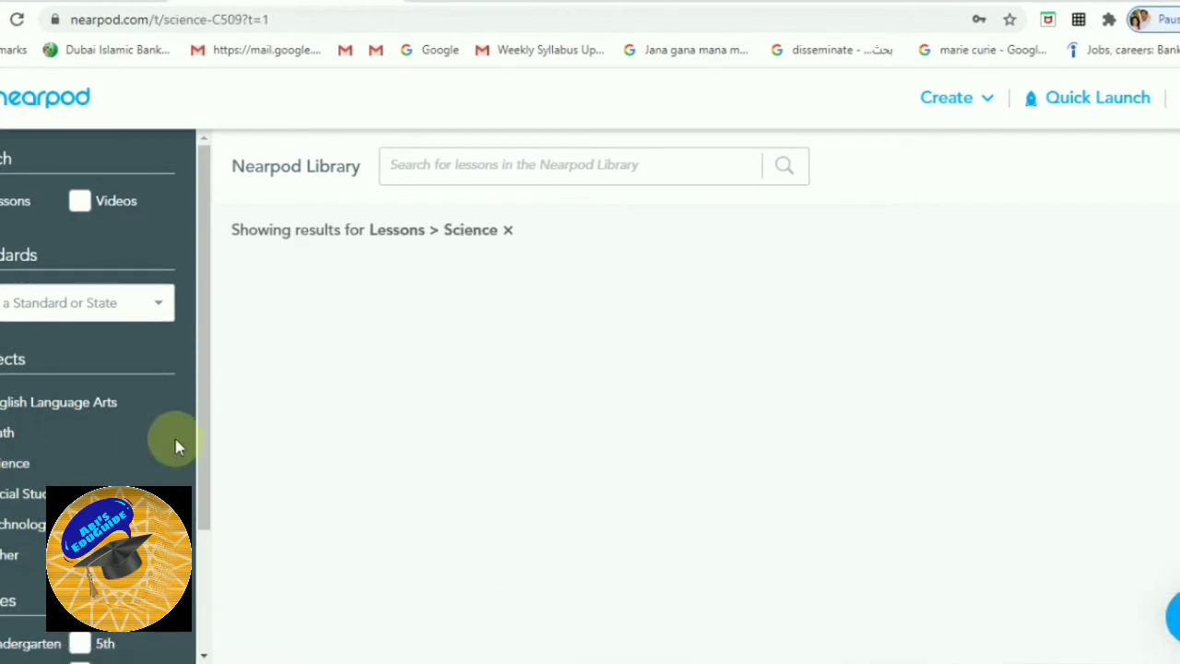
{"action": "left_click_drag", "start_coordinate": [206, 452], "coordinate": [210, 519]}
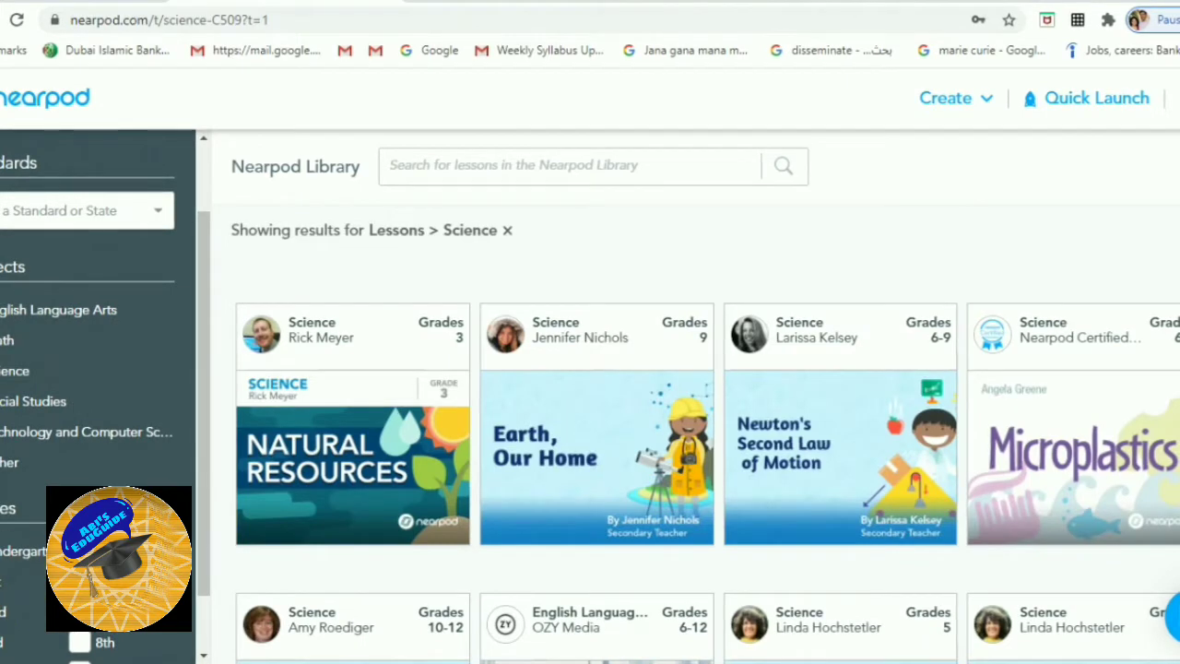
{"action": "left_click", "coordinate": [79, 611]}
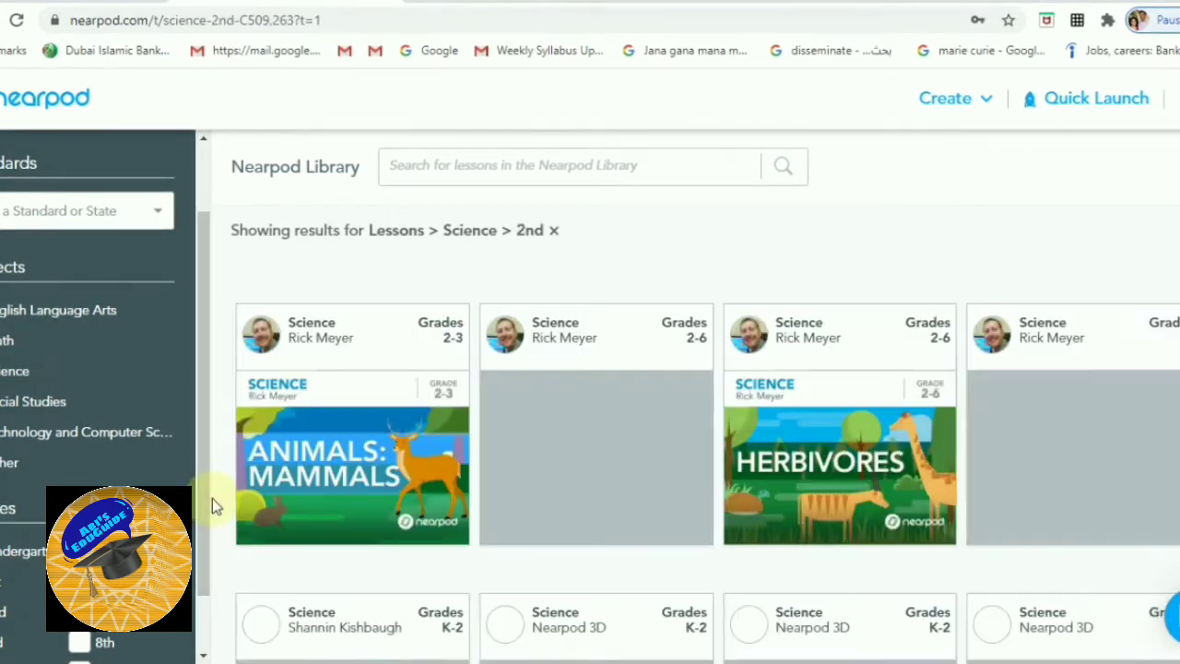
{"action": "left_click_drag", "start_coordinate": [207, 502], "coordinate": [212, 555]}
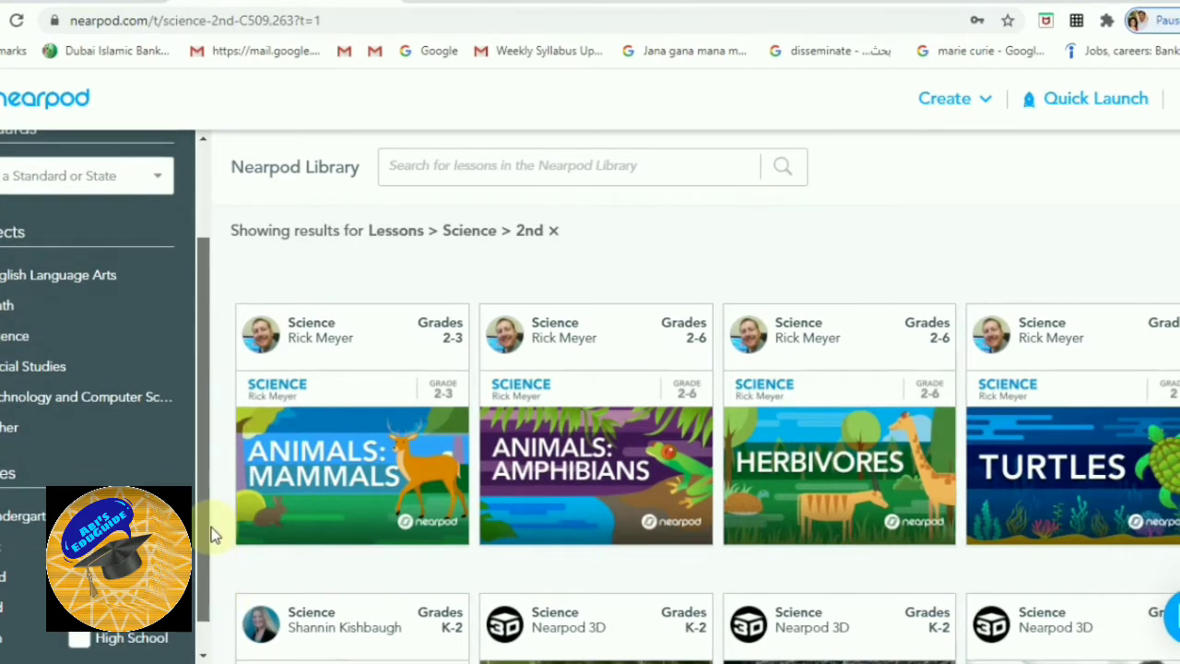
Search the filtered Nearpod Library for "Plant parts we eat"
{"action": "left_click", "coordinate": [610, 170]}
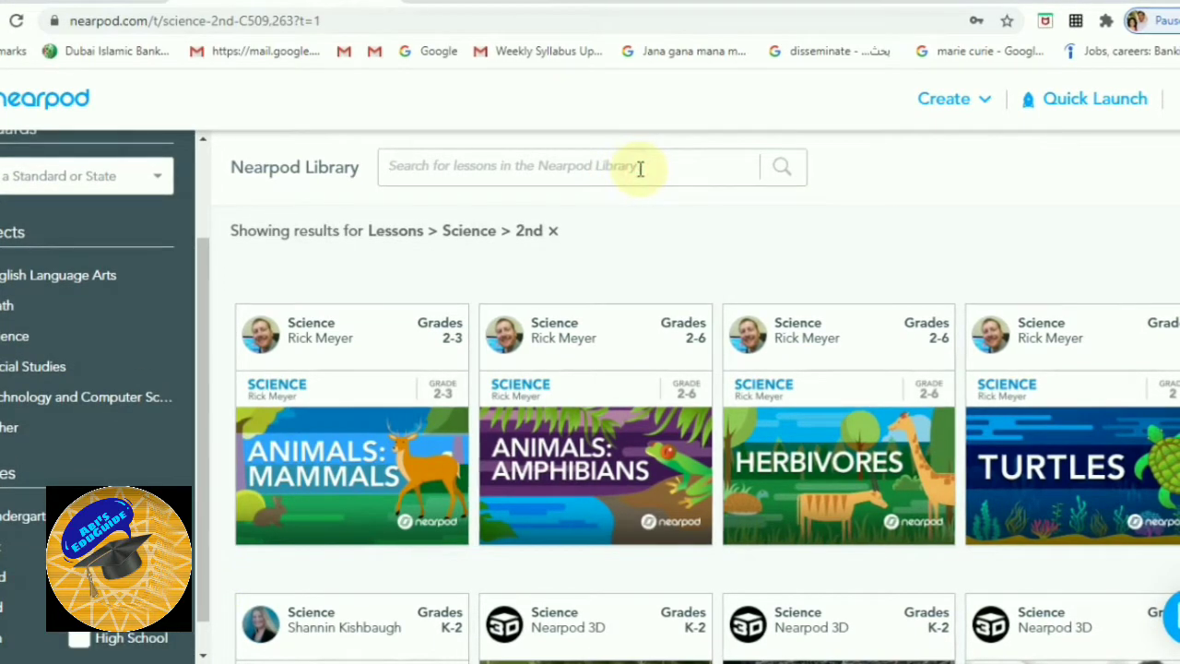
{"action": "type", "text": "Plant"}
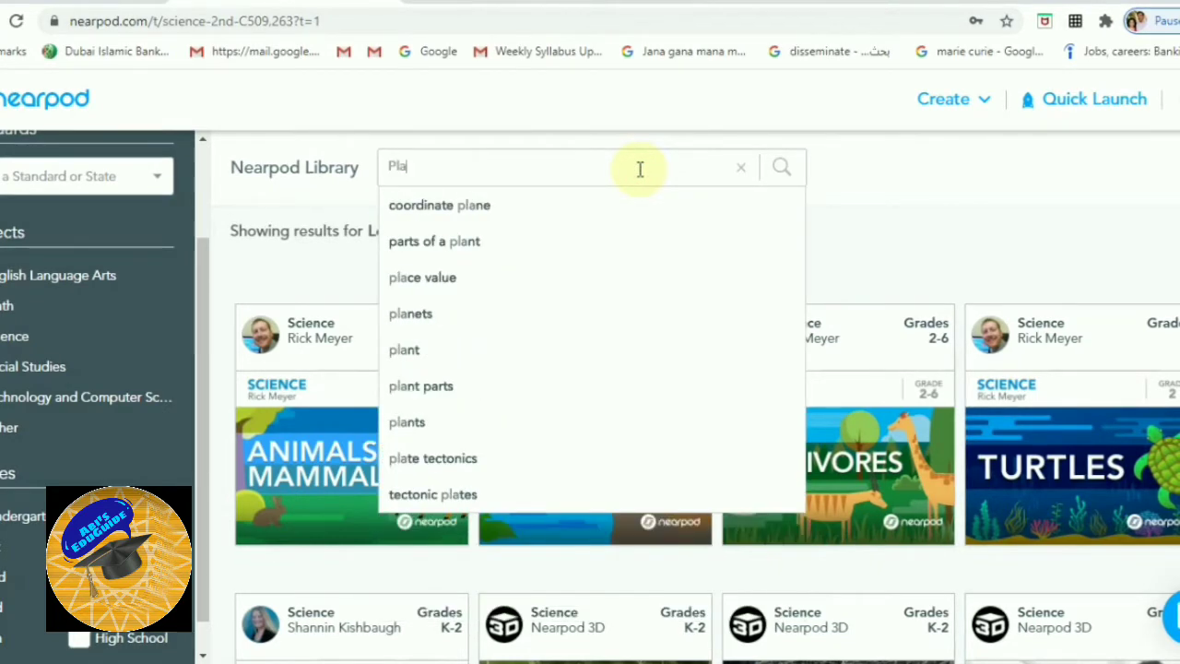
{"action": "type", "text": " parts we eat"}
{"action": "key", "text": "Return"}
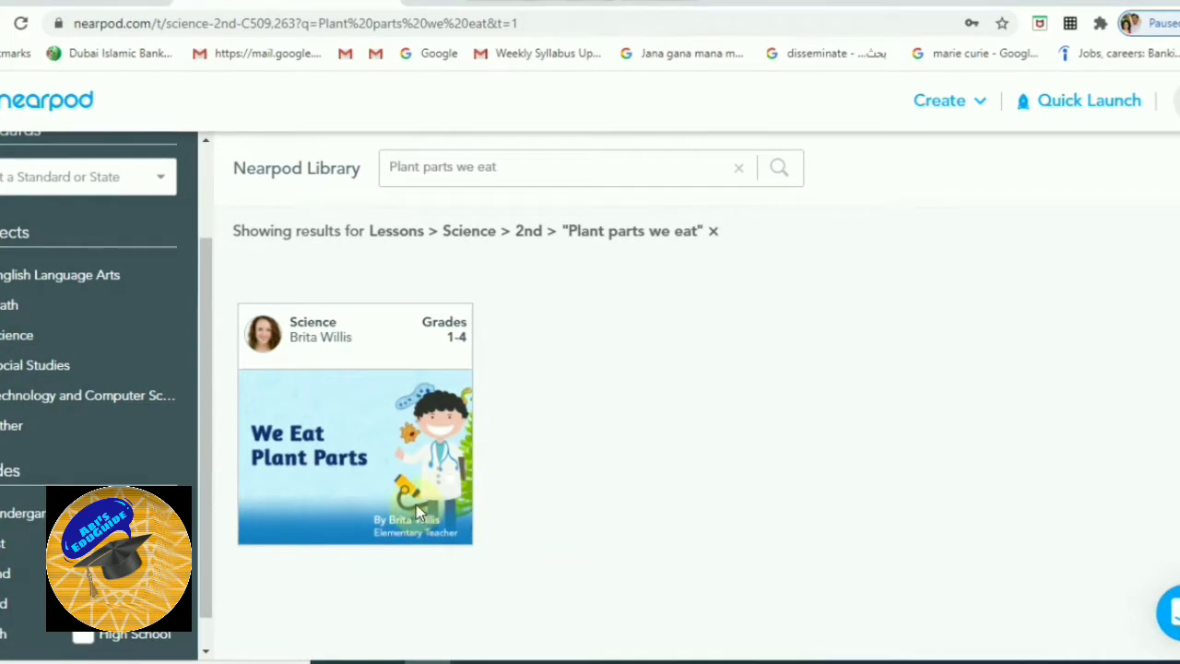
Open the We Eat Plant Parts lesson and launch it as a Live Participation session
{"action": "mouse_move", "coordinate": [414, 490]}
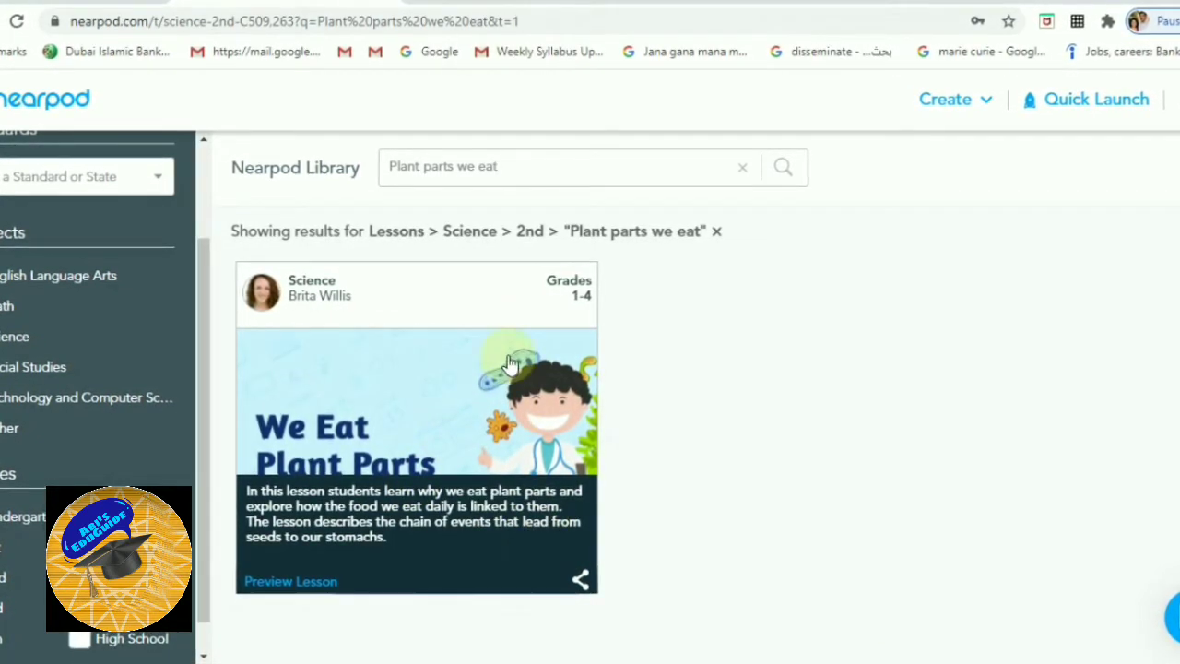
{"action": "left_click", "coordinate": [539, 521]}
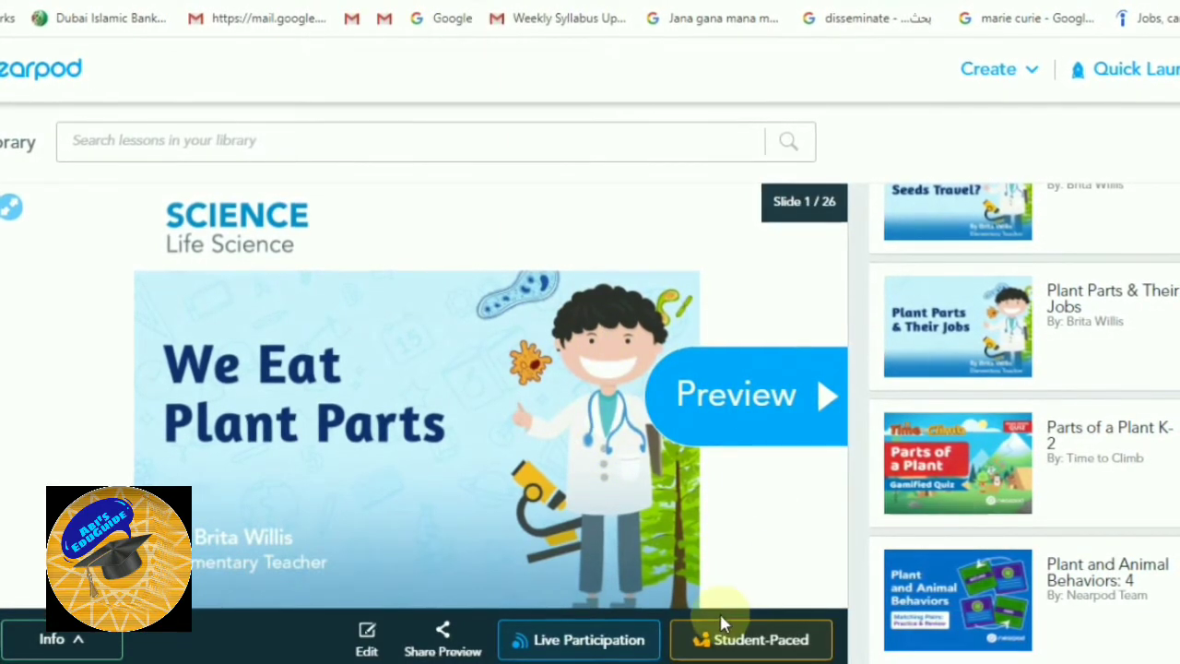
{"action": "left_click", "coordinate": [604, 645]}
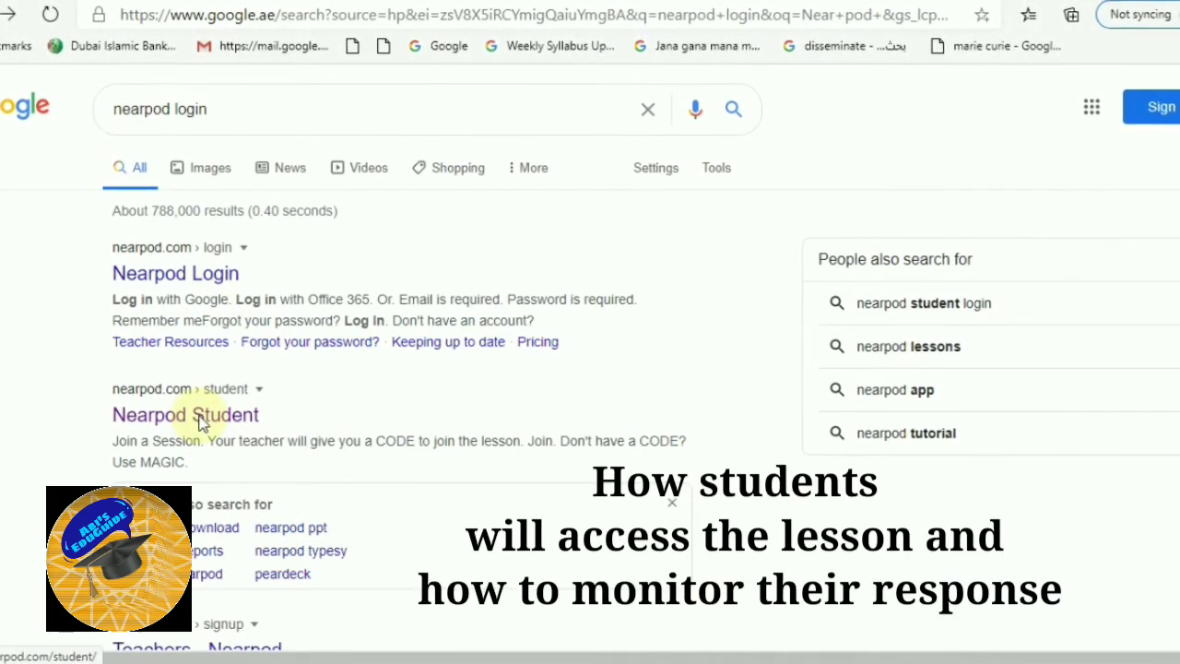
Open the Nearpod Student page in Microsoft Edge and arrange its window beside the teacher's Chrome window
{"action": "left_click", "coordinate": [224, 420]}
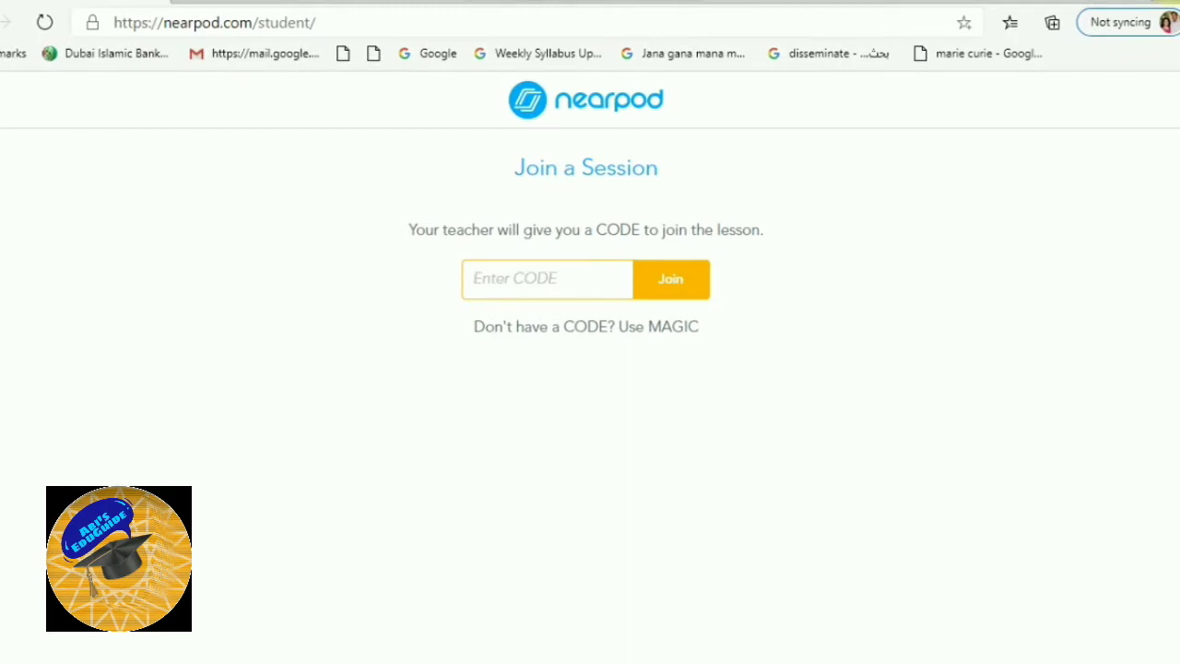
{"action": "key", "text": "super+Left"}
{"action": "left_click_drag", "start_coordinate": [347, 21], "coordinate": [1014, 2]}
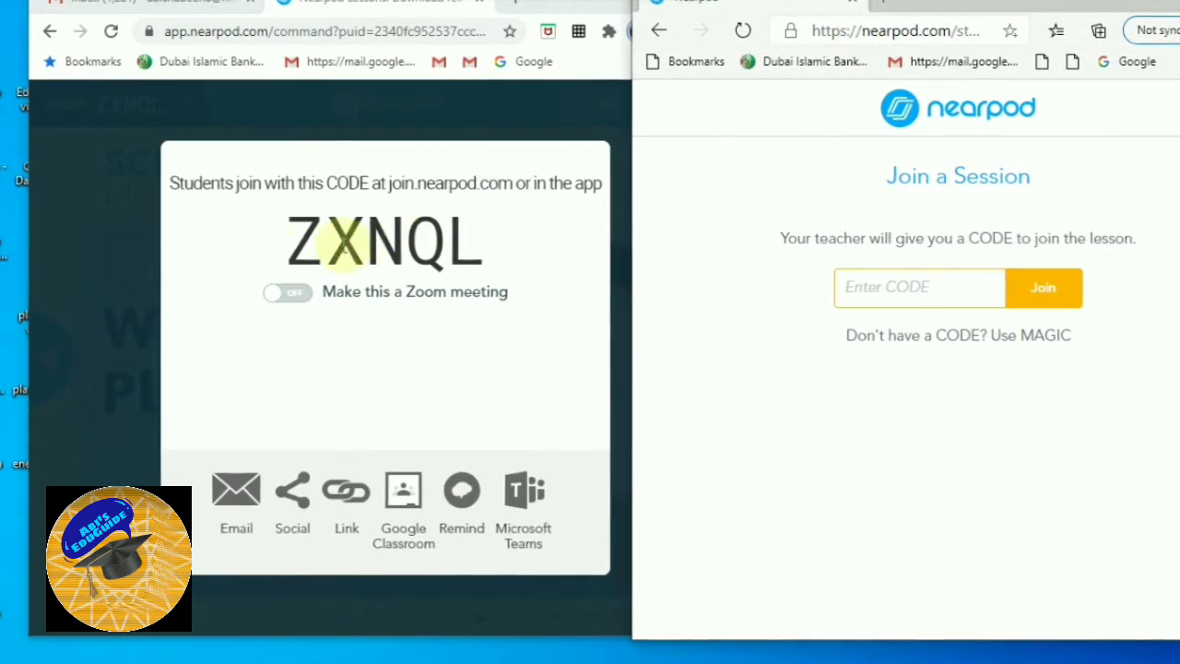
Copy the lesson code from the teacher window and use it on the student page to join the session
{"action": "left_click_drag", "start_coordinate": [288, 235], "coordinate": [492, 250]}
{"action": "key", "text": "ctrl+c"}
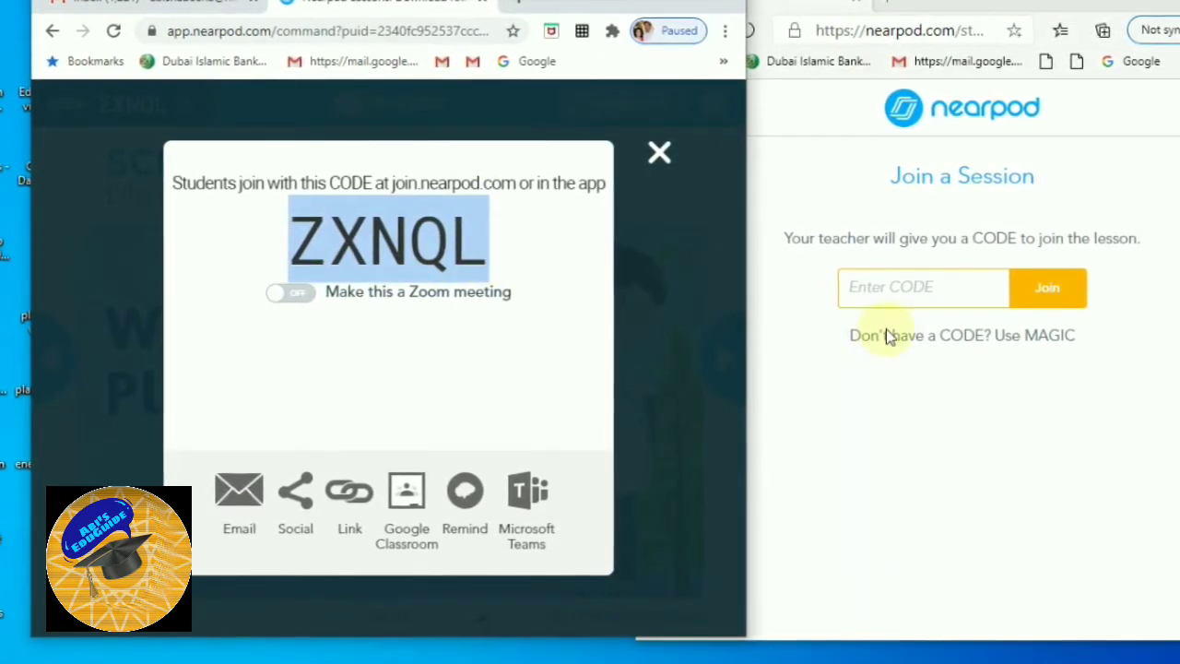
{"action": "left_click", "coordinate": [895, 288]}
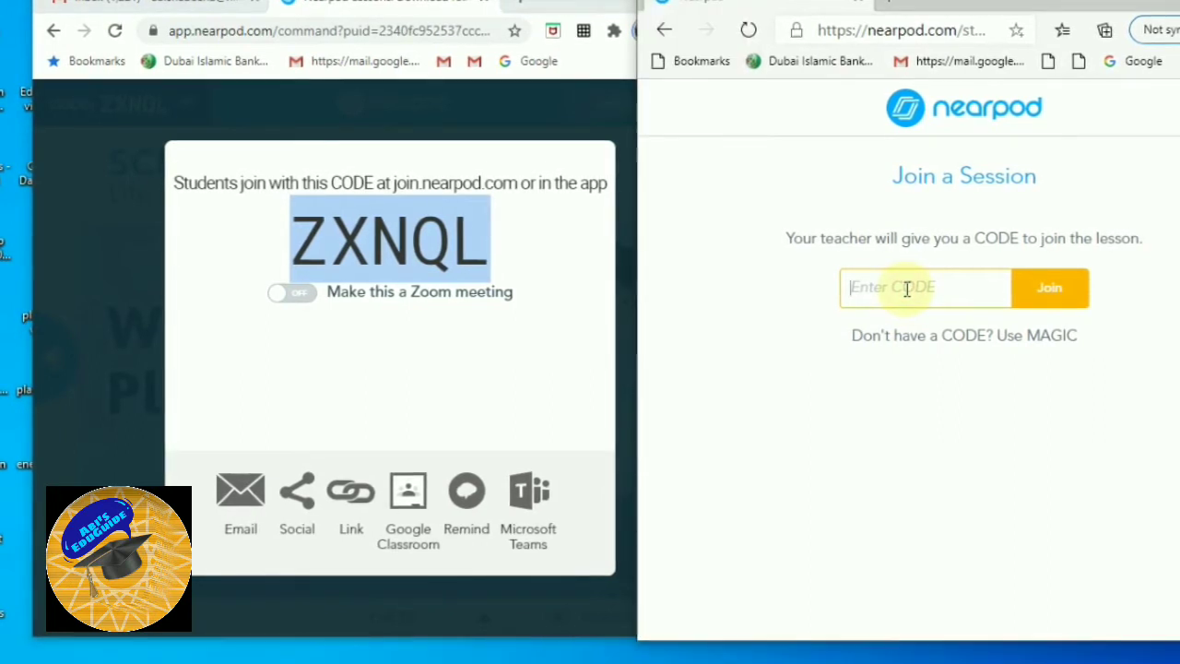
{"action": "key", "text": "ctrl+v"}
{"action": "left_click", "coordinate": [1043, 293]}
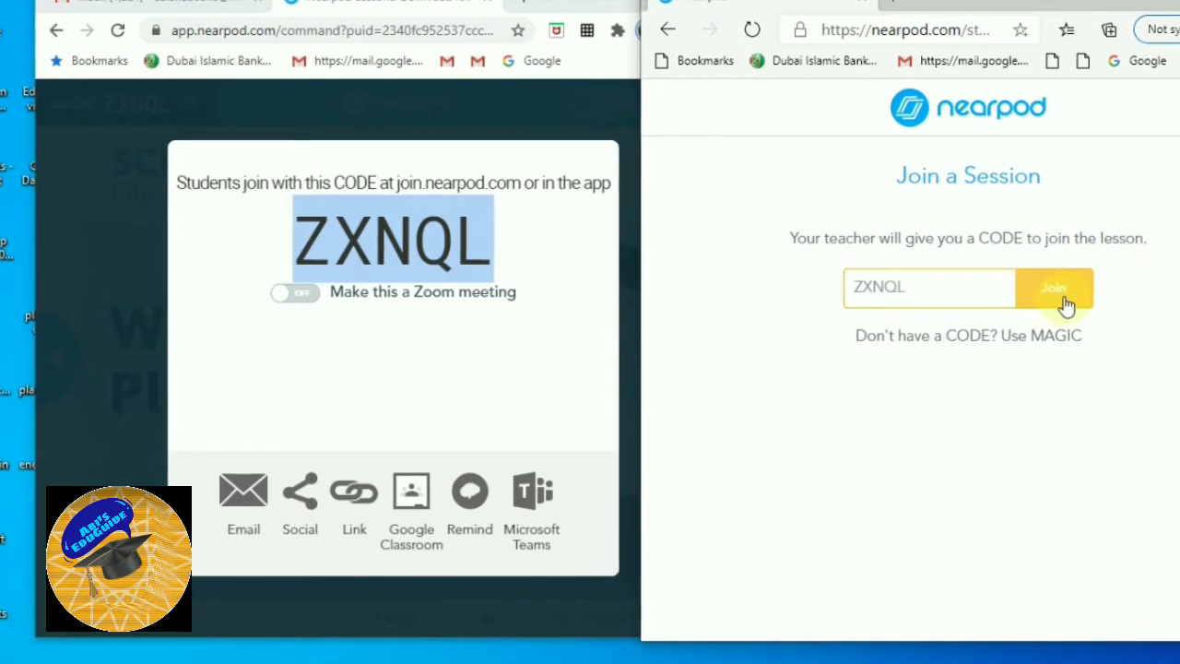
{"action": "left_click", "coordinate": [1058, 297]}
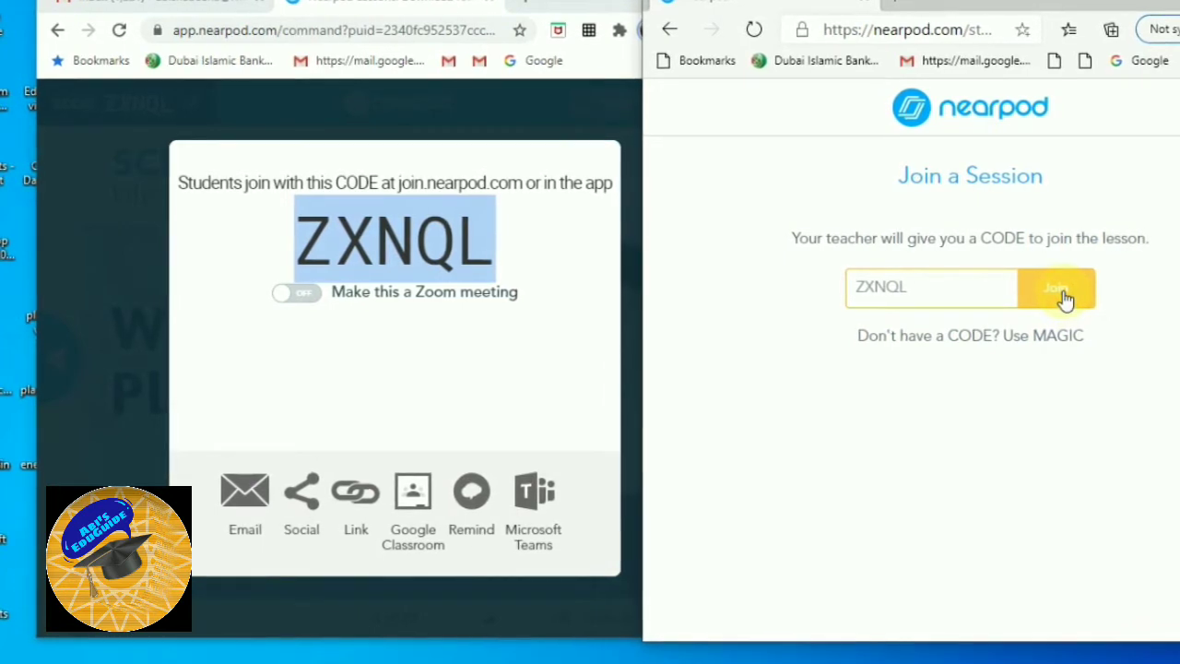
{"action": "left_click", "coordinate": [1065, 300]}
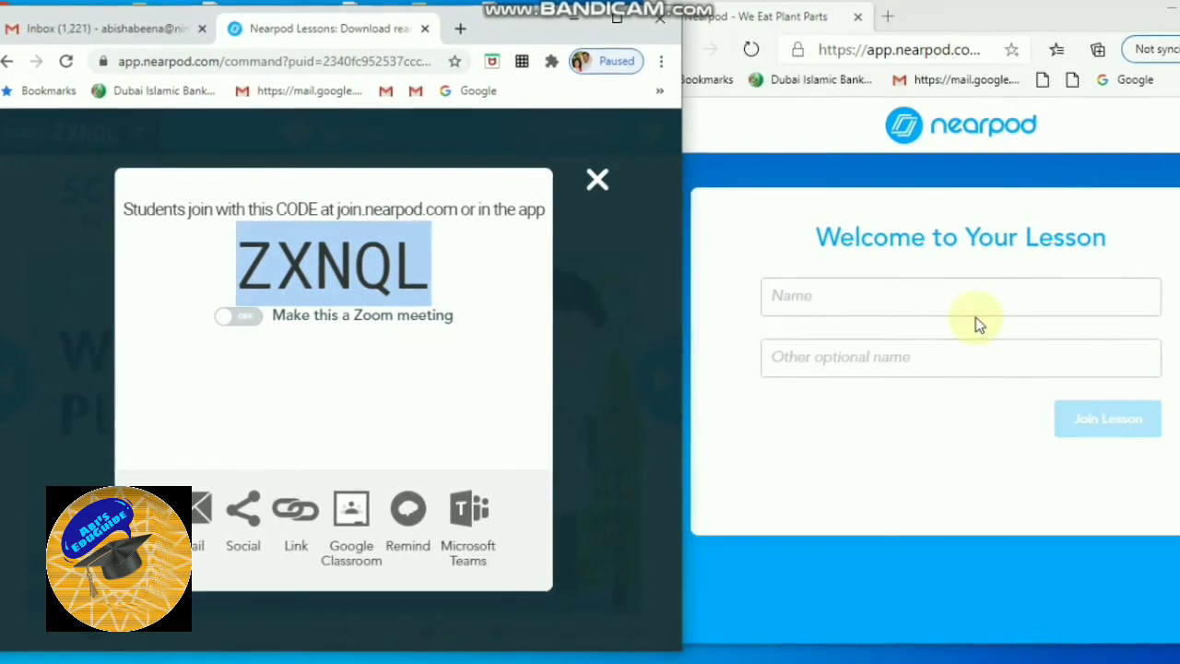
Enter the student's name on the welcome form, leave the optional name empty, and join the lesson
{"action": "left_click", "coordinate": [966, 311]}
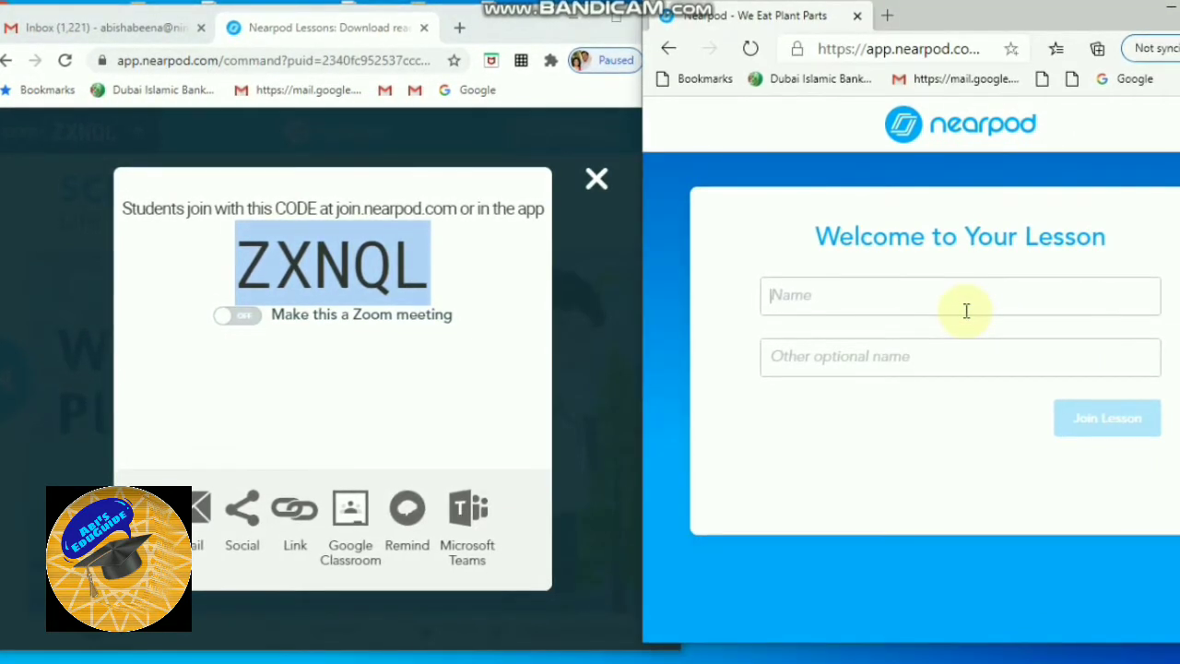
{"action": "type", "text": "Raj"}
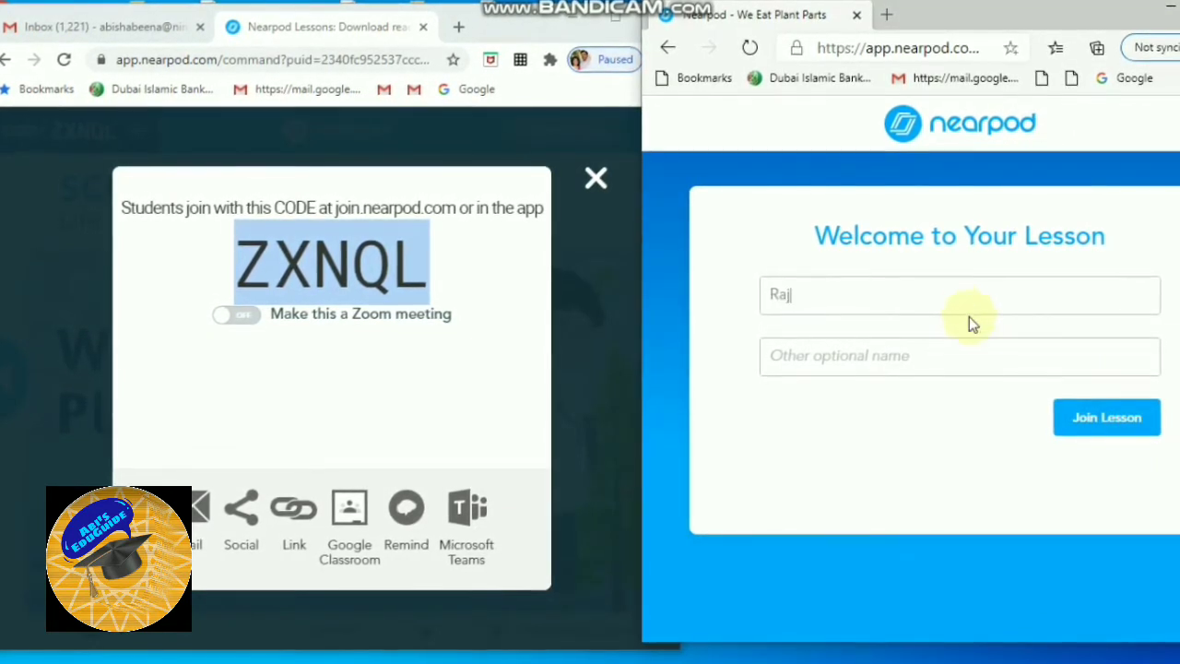
{"action": "left_click", "coordinate": [1101, 424]}
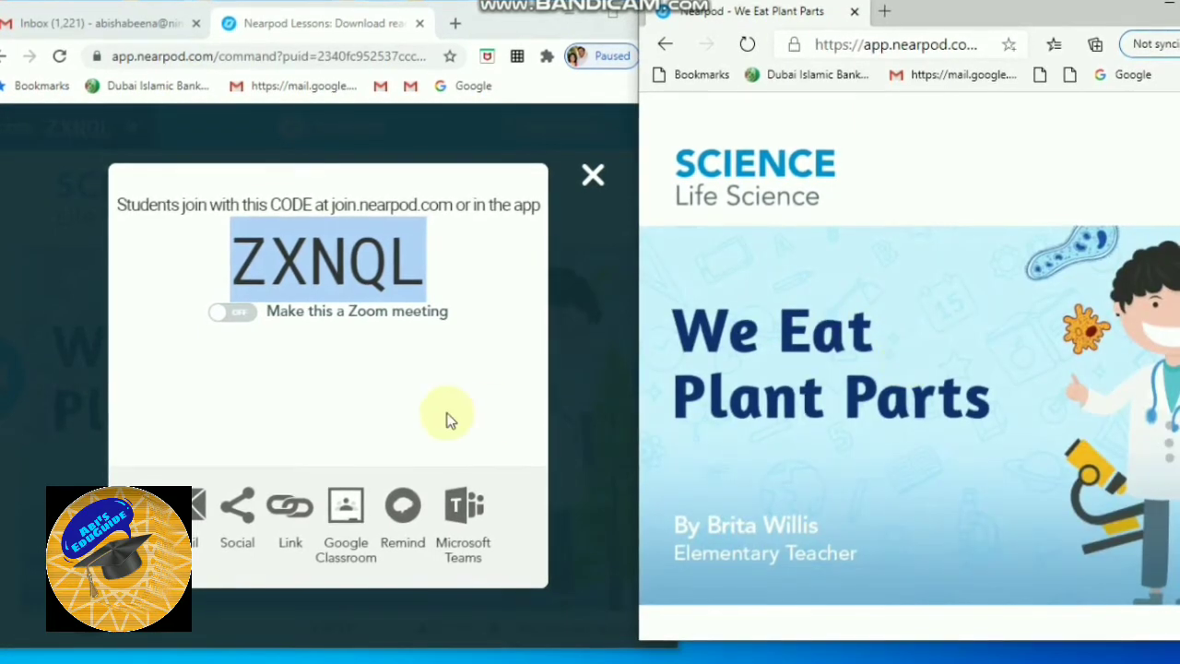
Close the lesson code dialog in the teacher window and advance the live lesson to slide 6, Plants Have Many Parts
{"action": "left_click", "coordinate": [594, 177]}
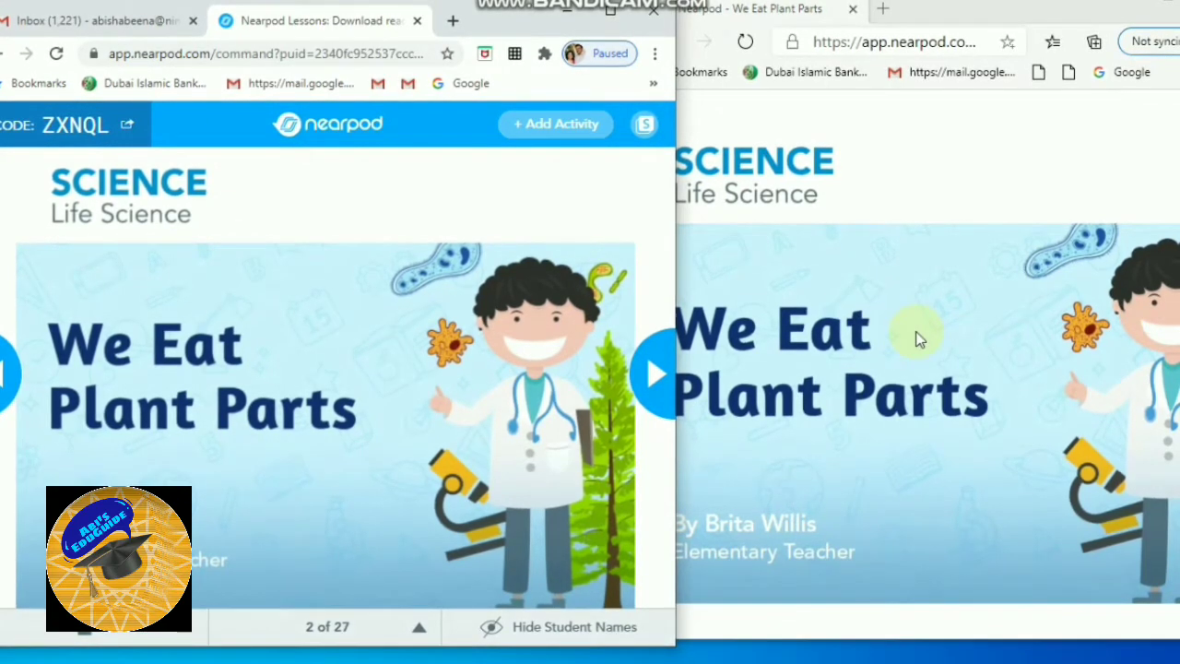
{"action": "left_click", "coordinate": [649, 376]}
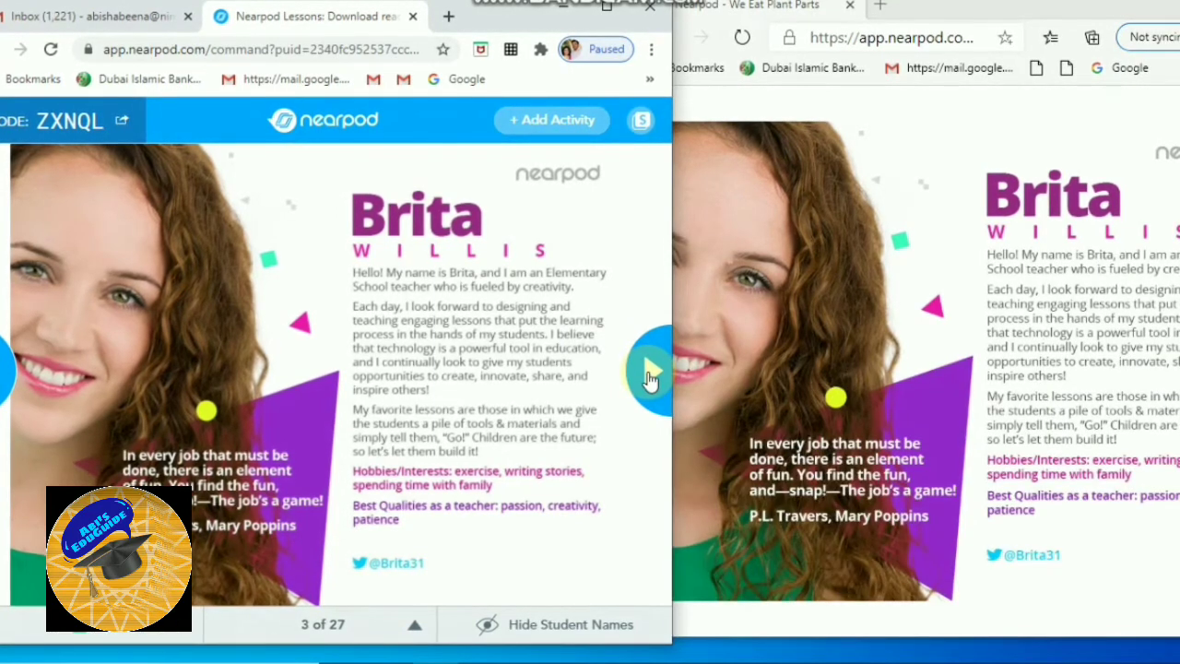
{"action": "left_click", "coordinate": [649, 376]}
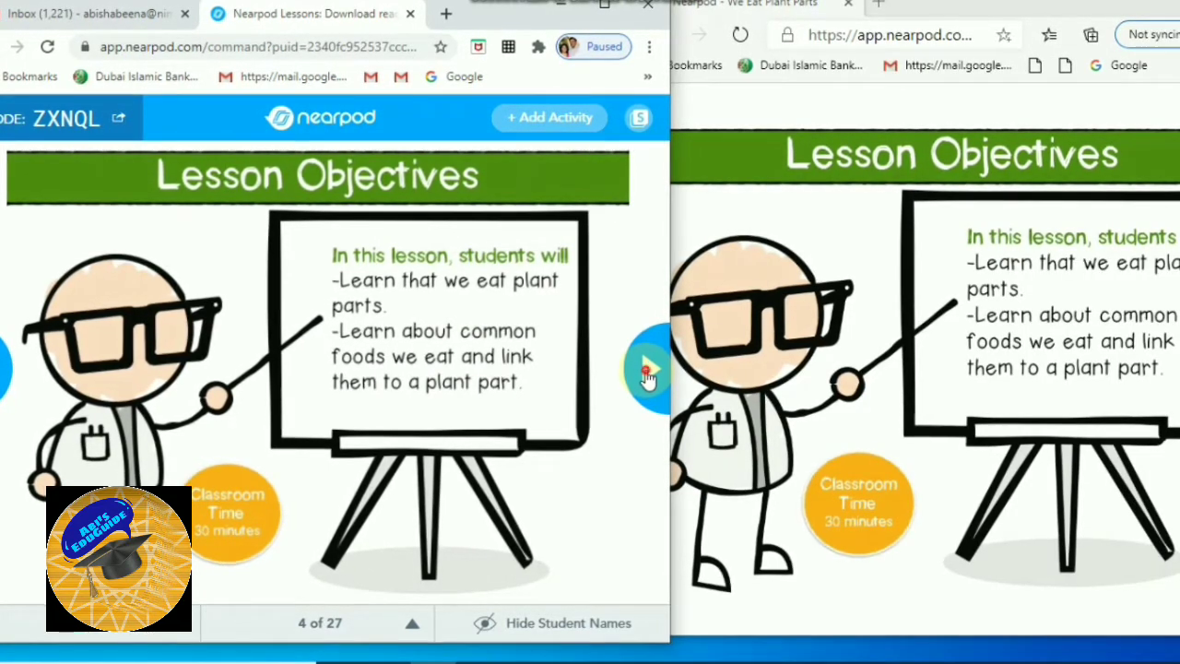
{"action": "left_click", "coordinate": [648, 373]}
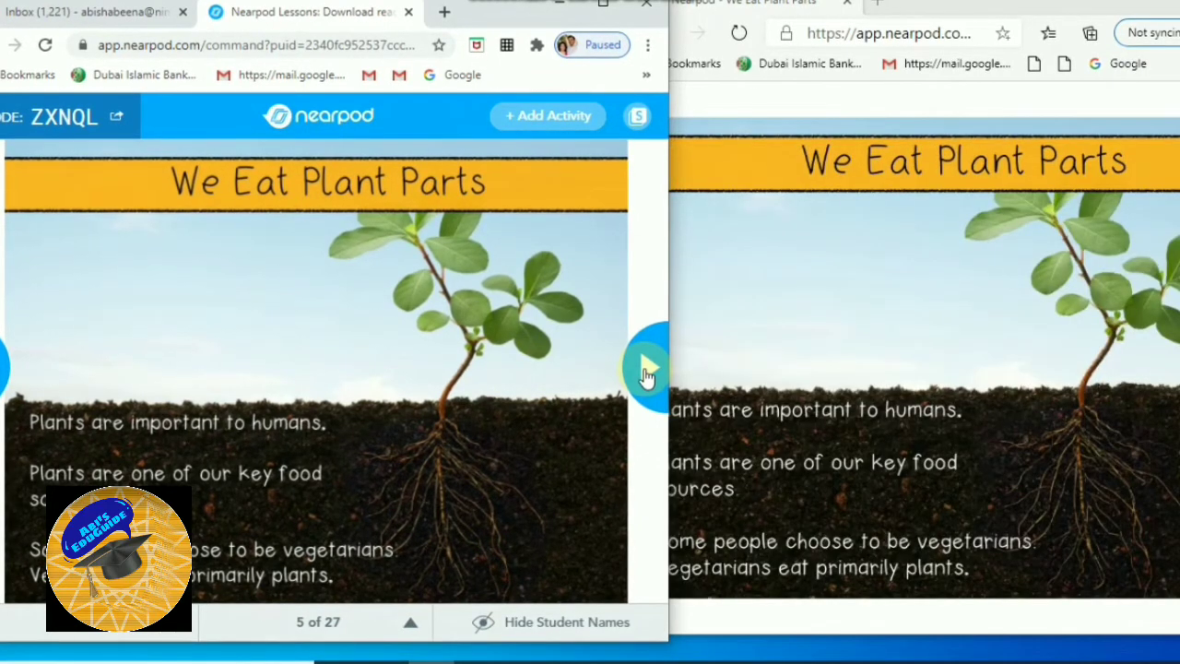
{"action": "left_click", "coordinate": [645, 373]}
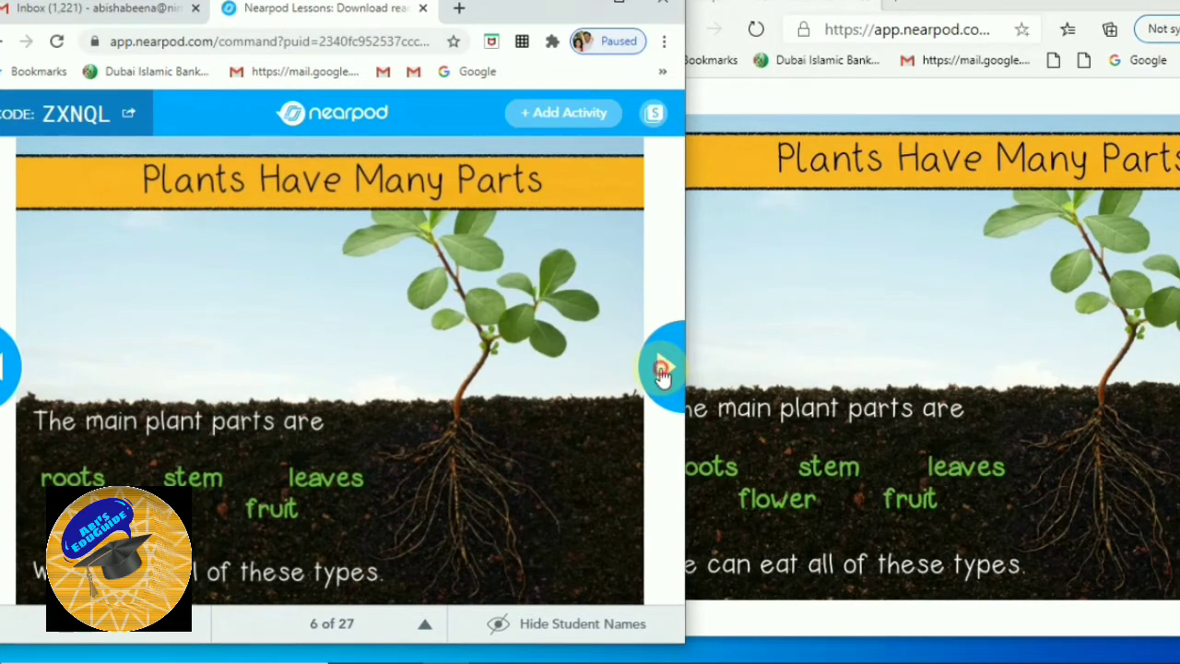
Advance the live lesson to the plant-part poll on slide 7 and submit "Yes" as the student
{"action": "left_click", "coordinate": [662, 374]}
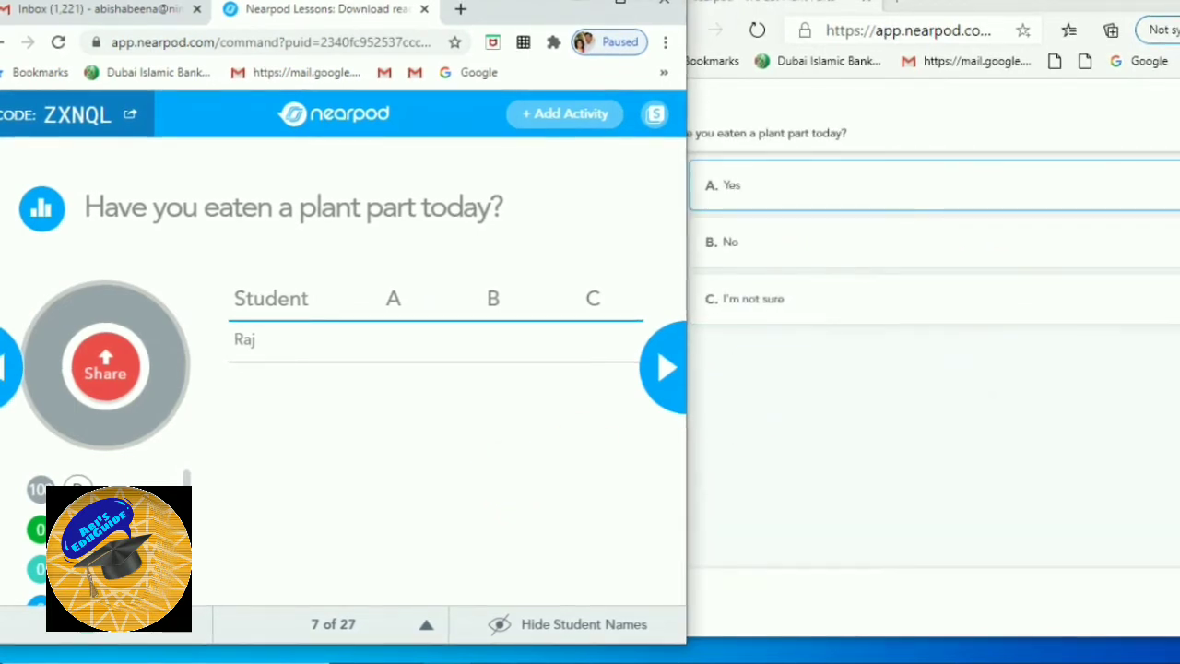
{"action": "left_click", "coordinate": [875, 186]}
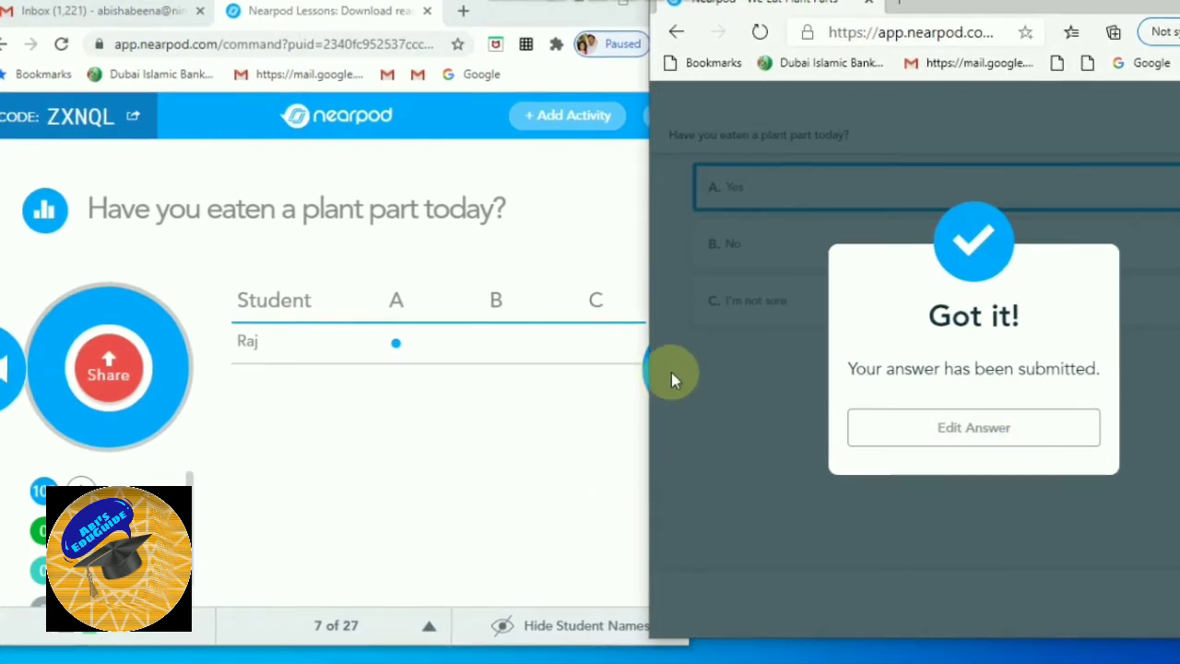
Reposition the teacher and student windows side by side, and advance the lesson through the Roots slides to the flowers question on slide 15
{"action": "left_click_drag", "start_coordinate": [994, 2], "coordinate": [1014, 14]}
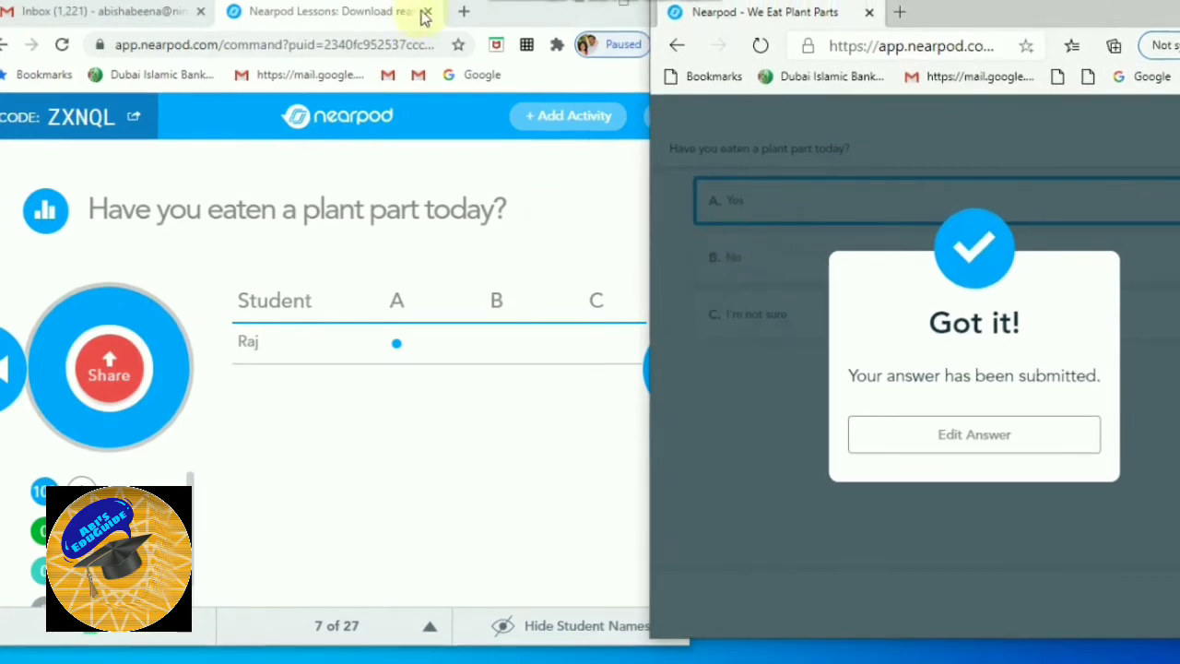
{"action": "left_click_drag", "start_coordinate": [490, 8], "coordinate": [449, 15]}
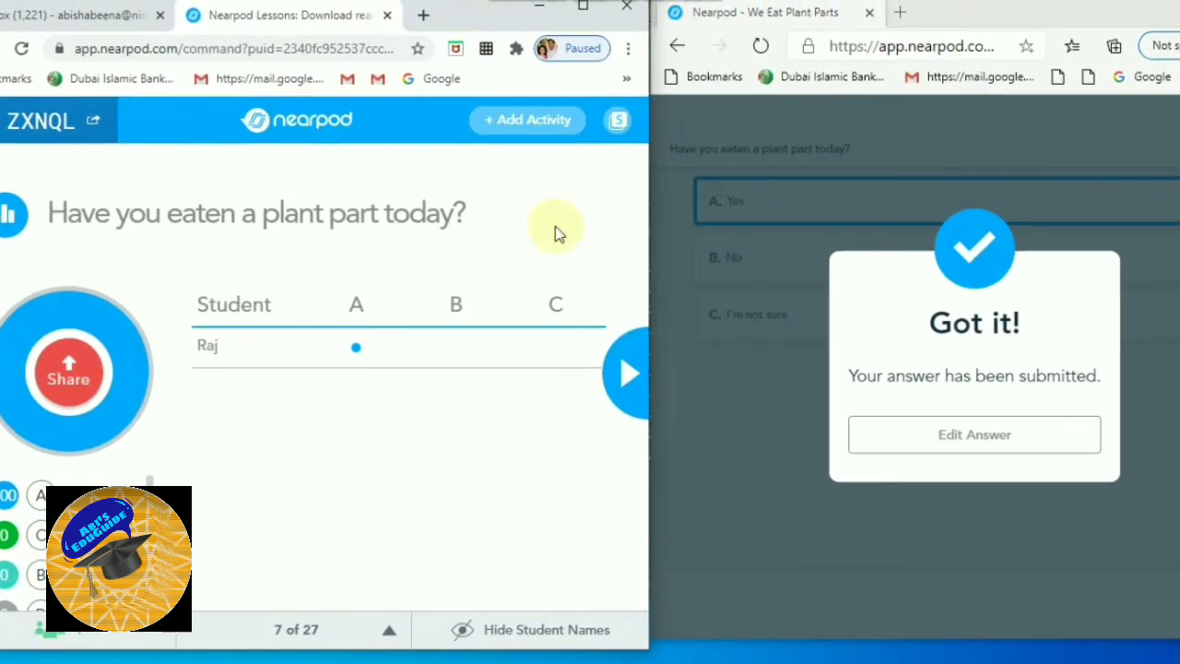
{"action": "left_click", "coordinate": [634, 373]}
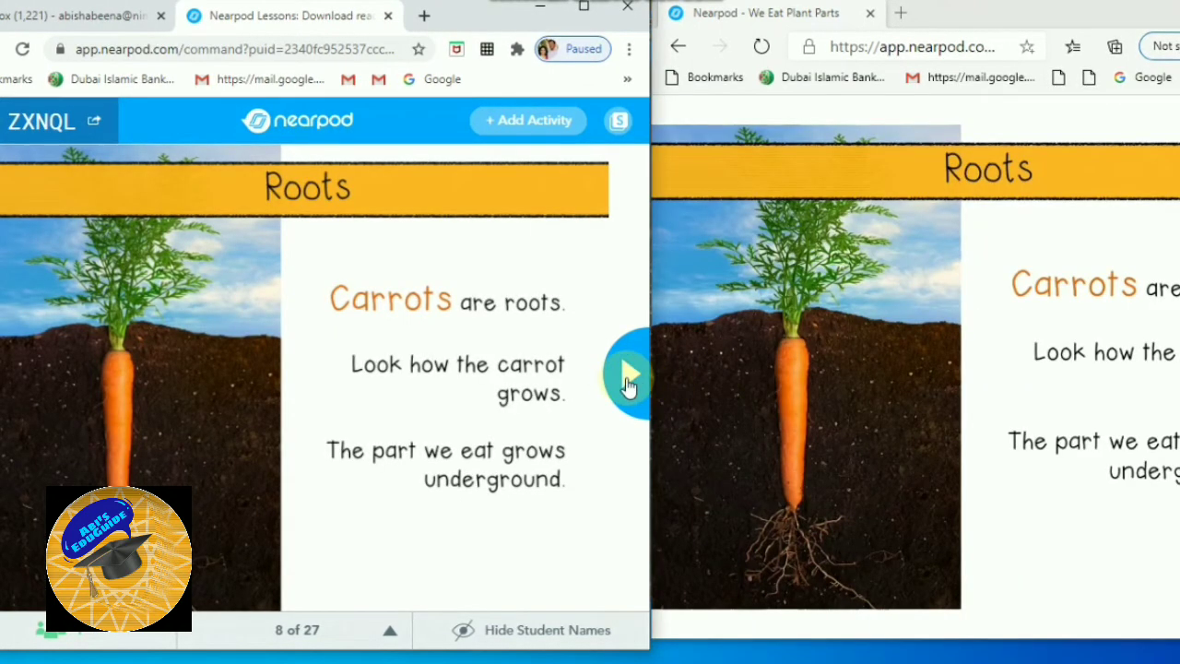
{"action": "left_click", "coordinate": [628, 378]}
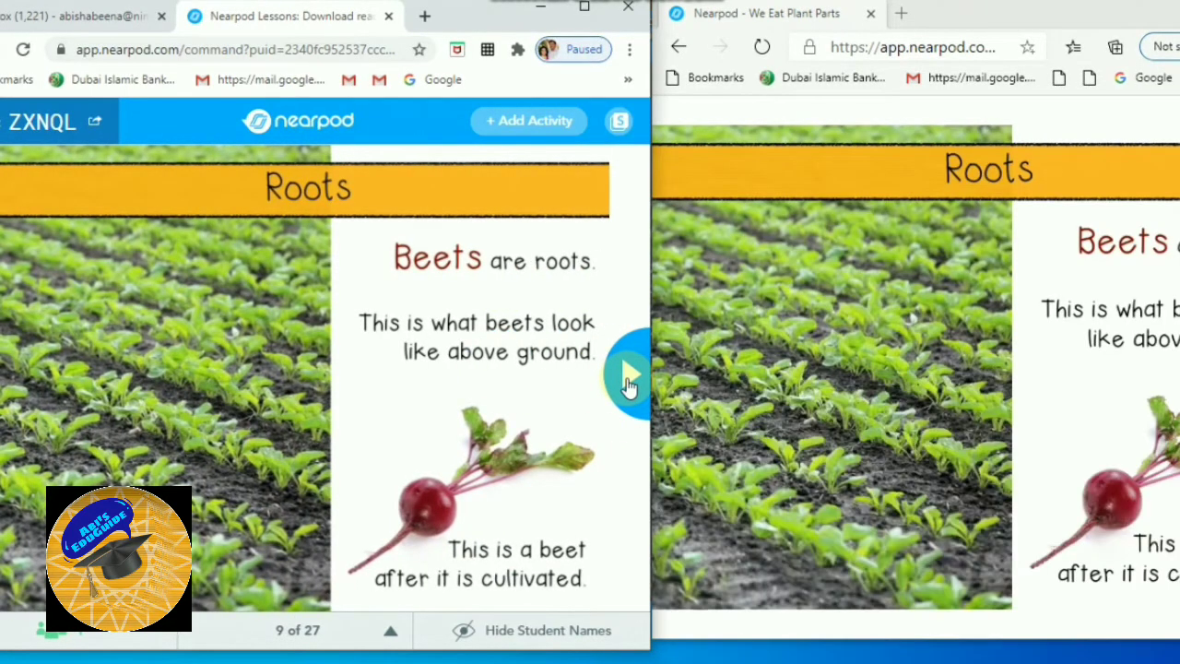
{"action": "left_click", "coordinate": [627, 386]}
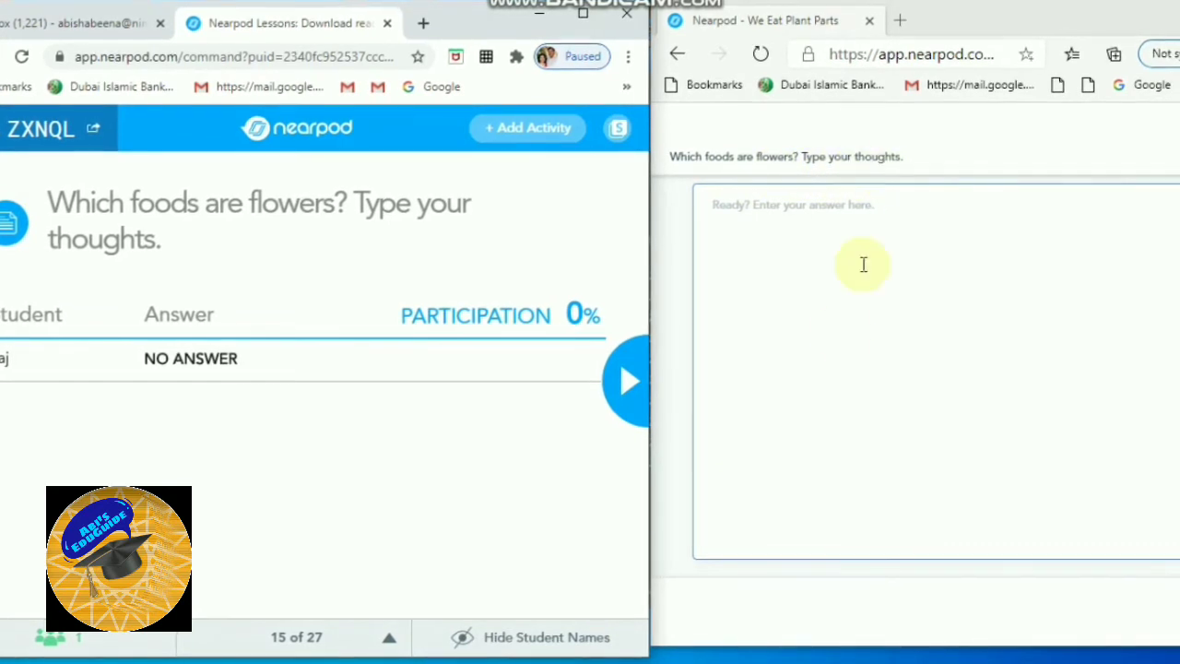
Submit "Broccoli, cauliflower" as the student's answer and advance the lesson past the Cauliflower slide to the meal drawing activity on slide 20
{"action": "left_click", "coordinate": [840, 334]}
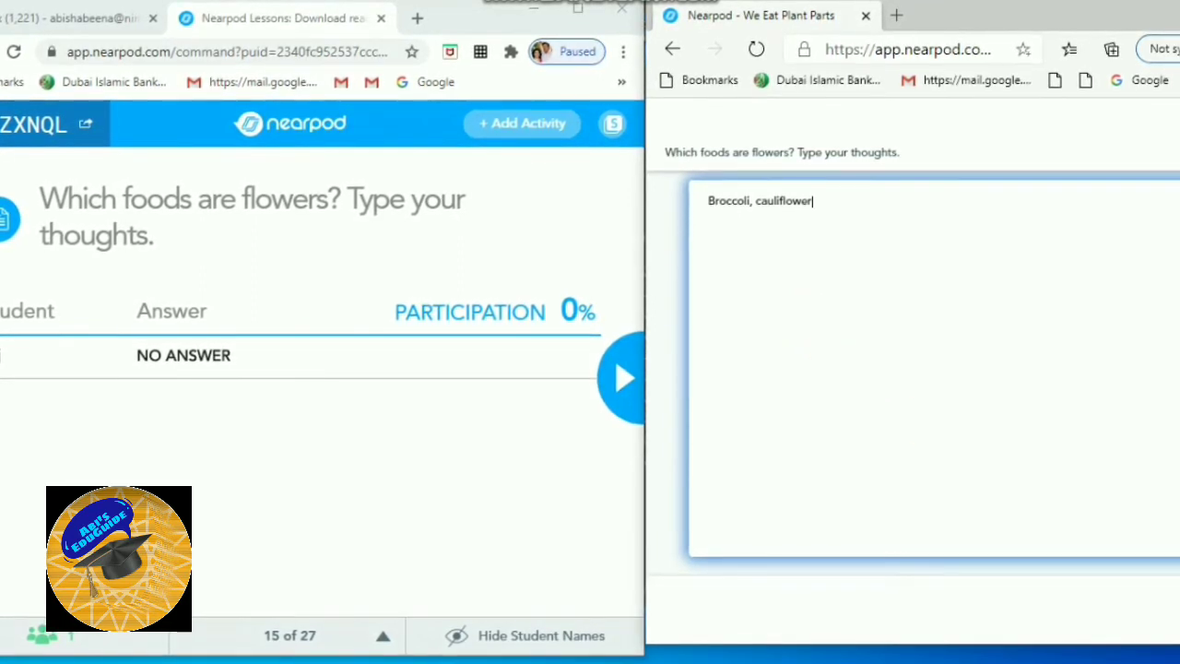
{"action": "key", "text": "Return"}
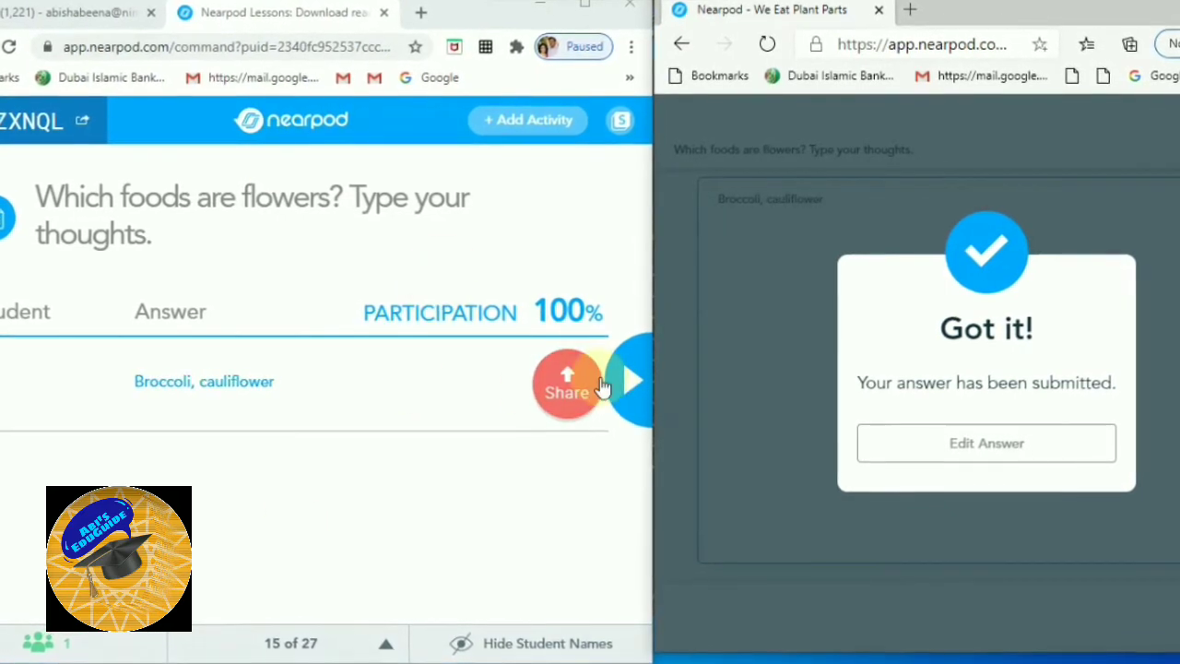
{"action": "left_click", "coordinate": [632, 378]}
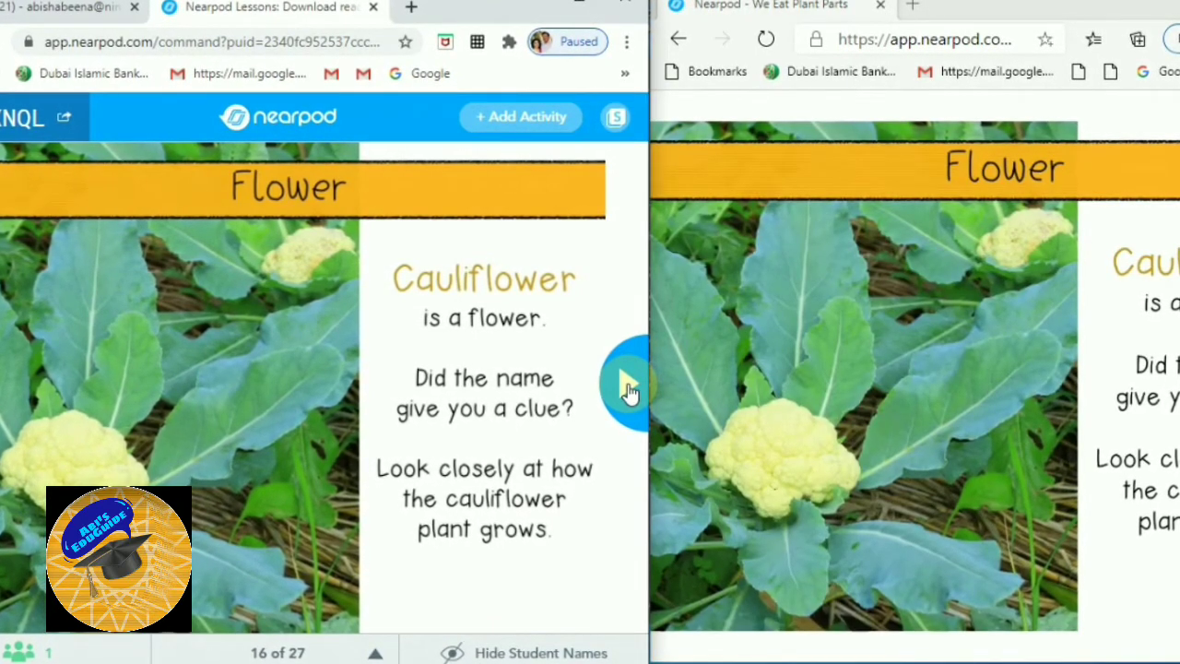
{"action": "left_click", "coordinate": [627, 389]}
{"action": "left_click", "coordinate": [627, 389]}
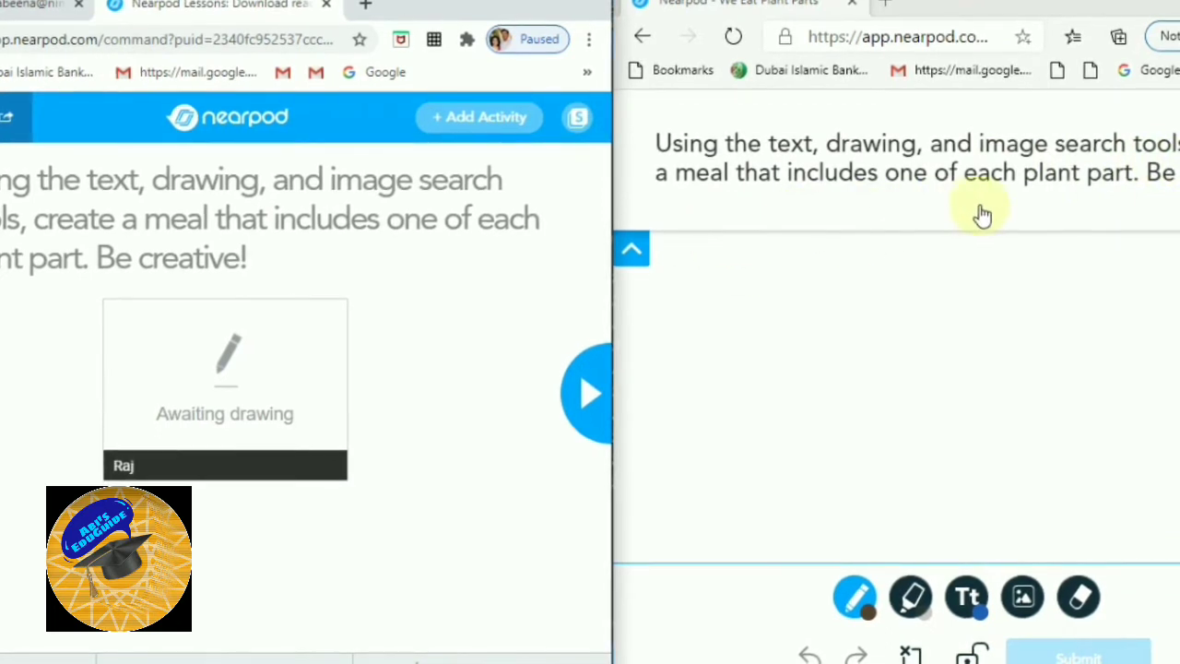
Draw the long, tapering outline of a carrot in red on the student's drawing canvas
{"action": "left_click", "coordinate": [856, 598]}
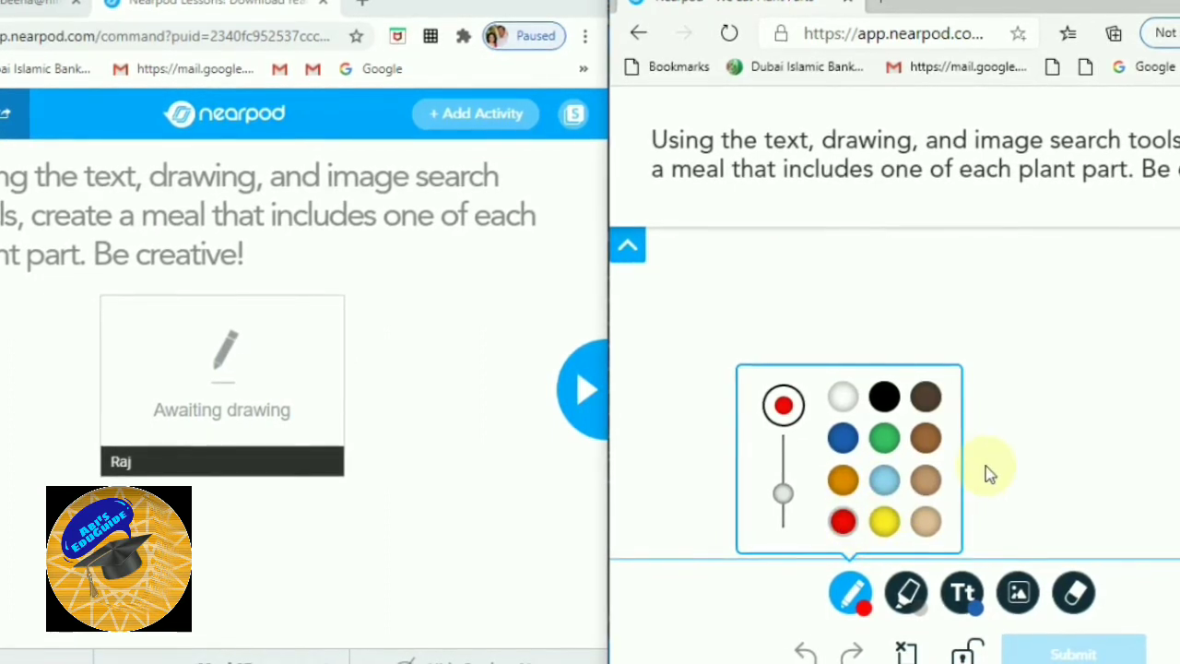
{"action": "left_click_drag", "start_coordinate": [986, 465], "coordinate": [1003, 420]}
{"action": "left_click_drag", "start_coordinate": [1018, 369], "coordinate": [1038, 358]}
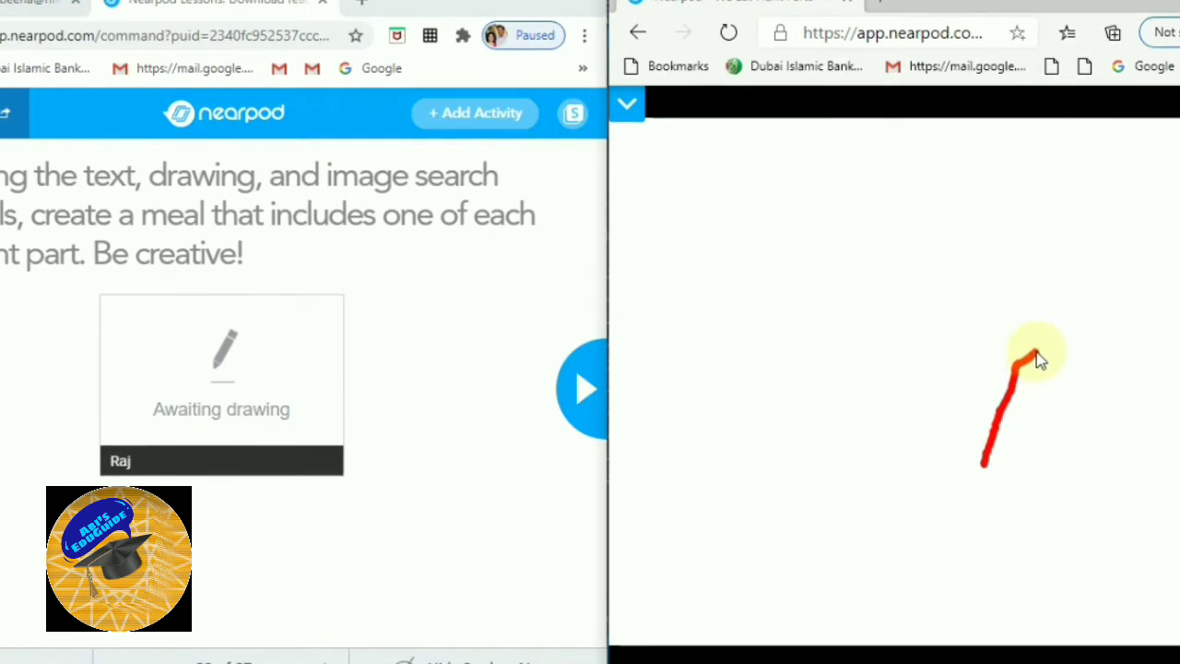
{"action": "mouse_move", "coordinate": [1018, 436]}
{"action": "left_mouse_down"}
{"action": "mouse_move", "coordinate": [977, 519]}
{"action": "mouse_move", "coordinate": [999, 415]}
{"action": "left_mouse_up"}
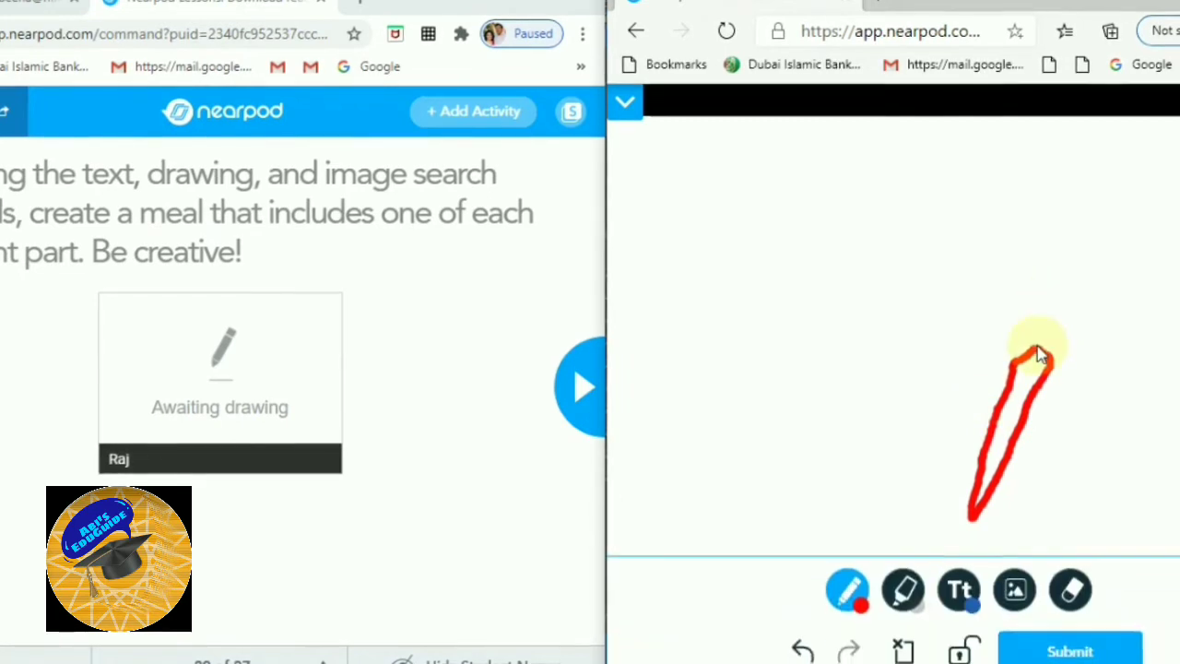
{"action": "left_click_drag", "start_coordinate": [1036, 350], "coordinate": [1027, 442]}
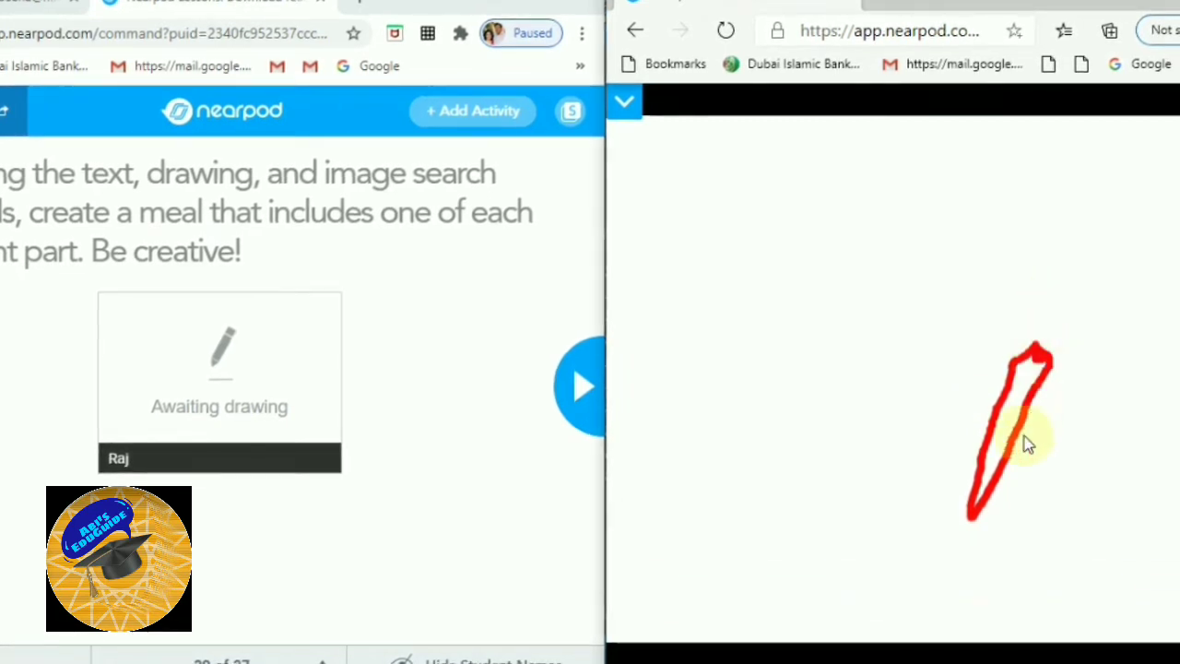
Add a small green leafy top to the carrot drawing and fill its body with red
{"action": "mouse_move", "coordinate": [892, 535]}
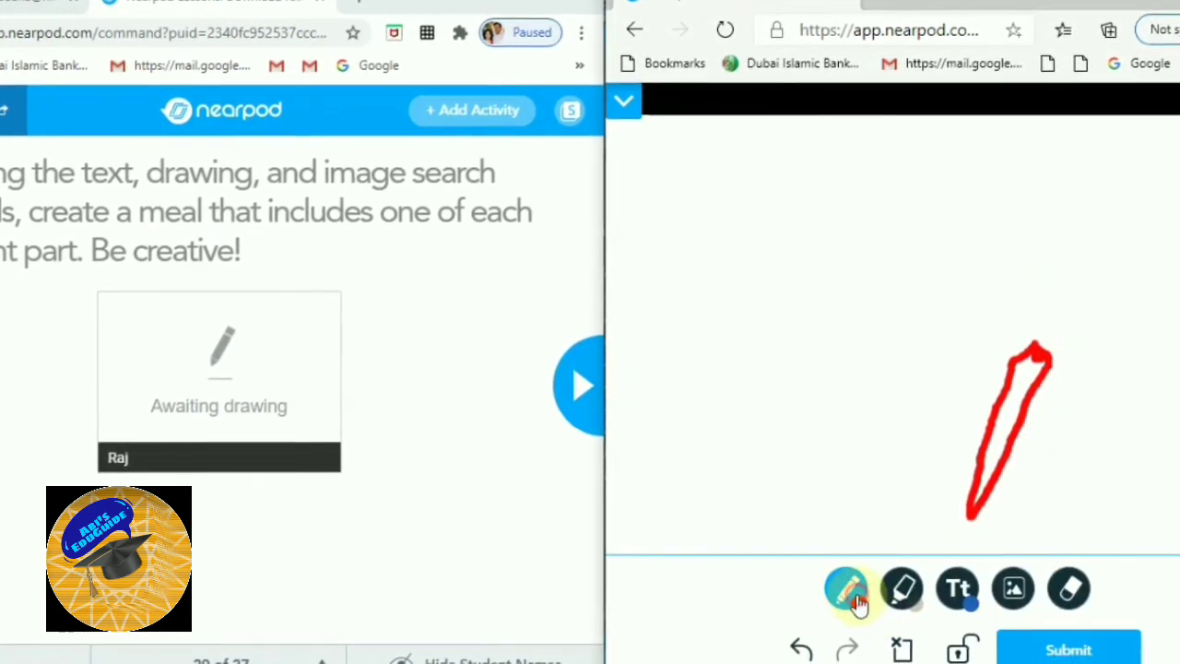
{"action": "left_click", "coordinate": [858, 603]}
{"action": "left_click", "coordinate": [880, 434]}
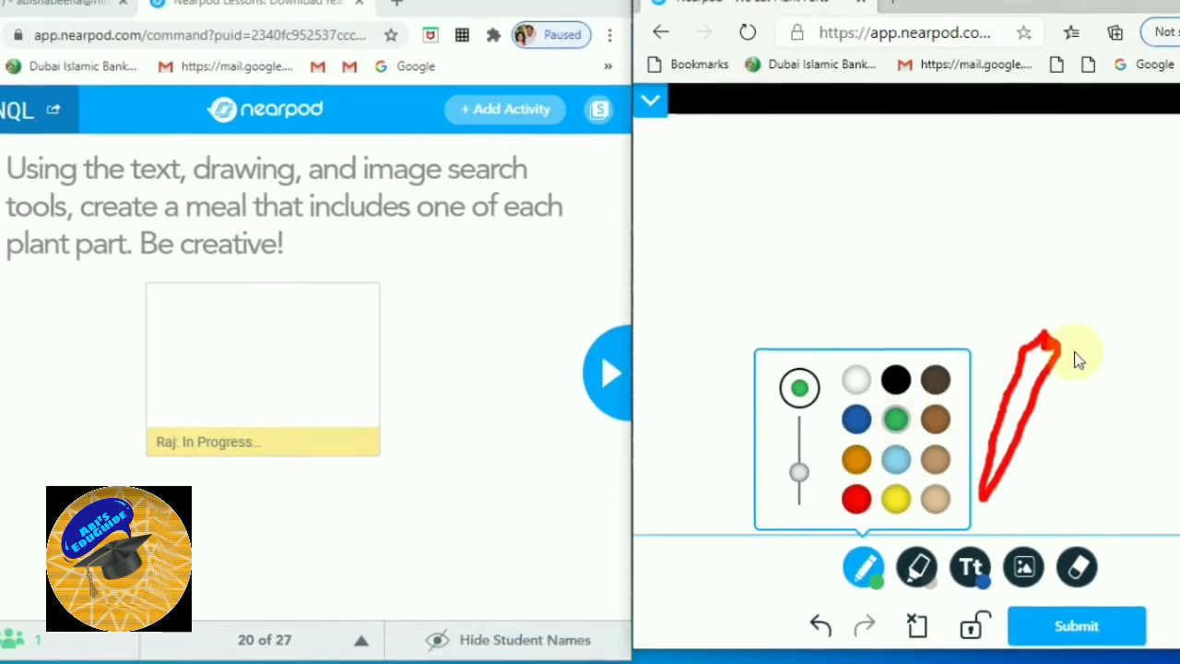
{"action": "mouse_move", "coordinate": [1045, 338]}
{"action": "left_mouse_down"}
{"action": "mouse_move", "coordinate": [1080, 332]}
{"action": "mouse_move", "coordinate": [1069, 353]}
{"action": "mouse_move", "coordinate": [1079, 334]}
{"action": "left_mouse_up"}
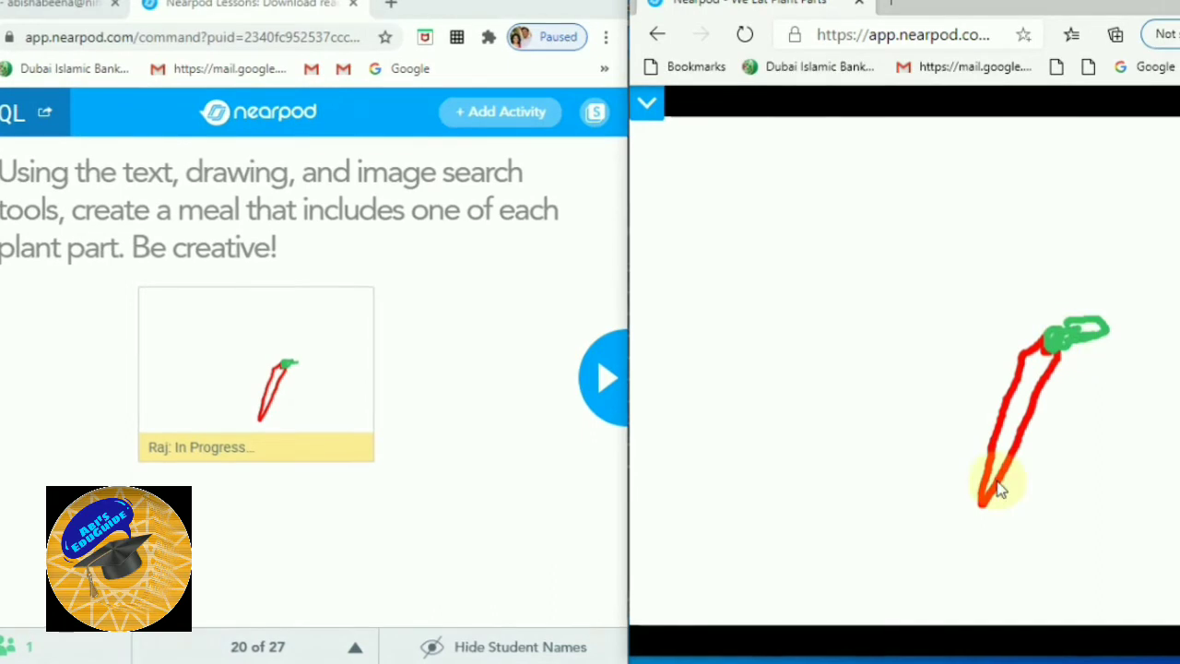
{"action": "mouse_move", "coordinate": [1000, 489]}
{"action": "left_mouse_down"}
{"action": "mouse_move", "coordinate": [1018, 421]}
{"action": "mouse_move", "coordinate": [1006, 384]}
{"action": "mouse_move", "coordinate": [1000, 472]}
{"action": "left_mouse_up"}
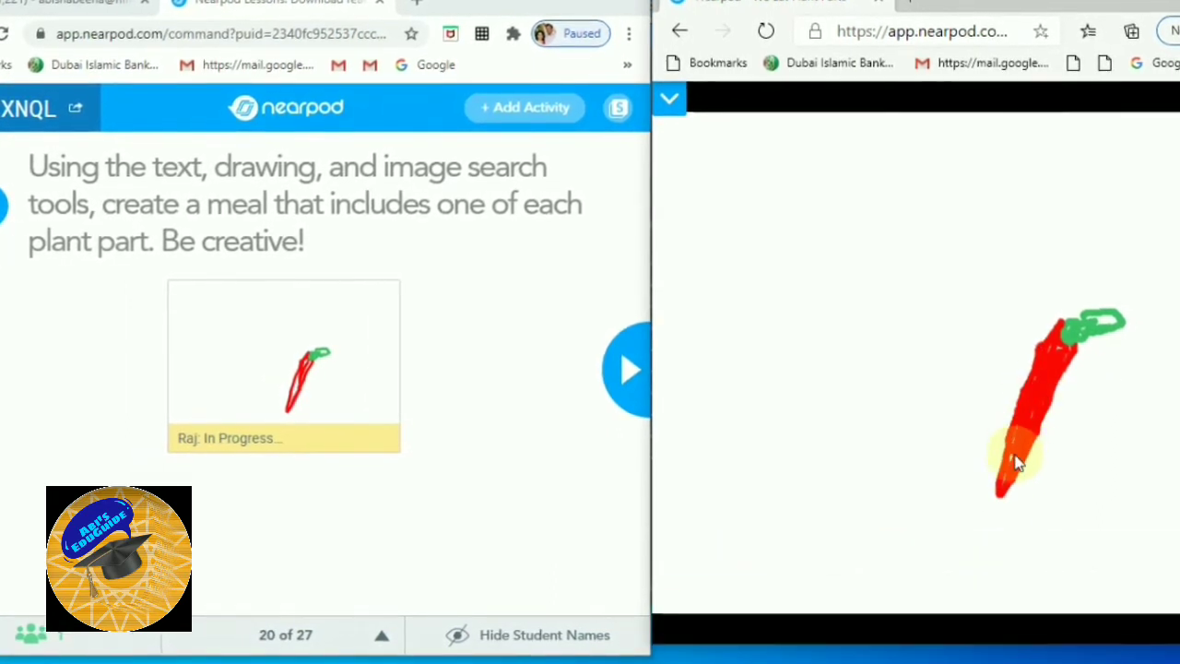
Add a blue text label beginning "Carrot- It is a" beside the carrot drawing on the student's canvas
{"action": "left_click", "coordinate": [988, 571]}
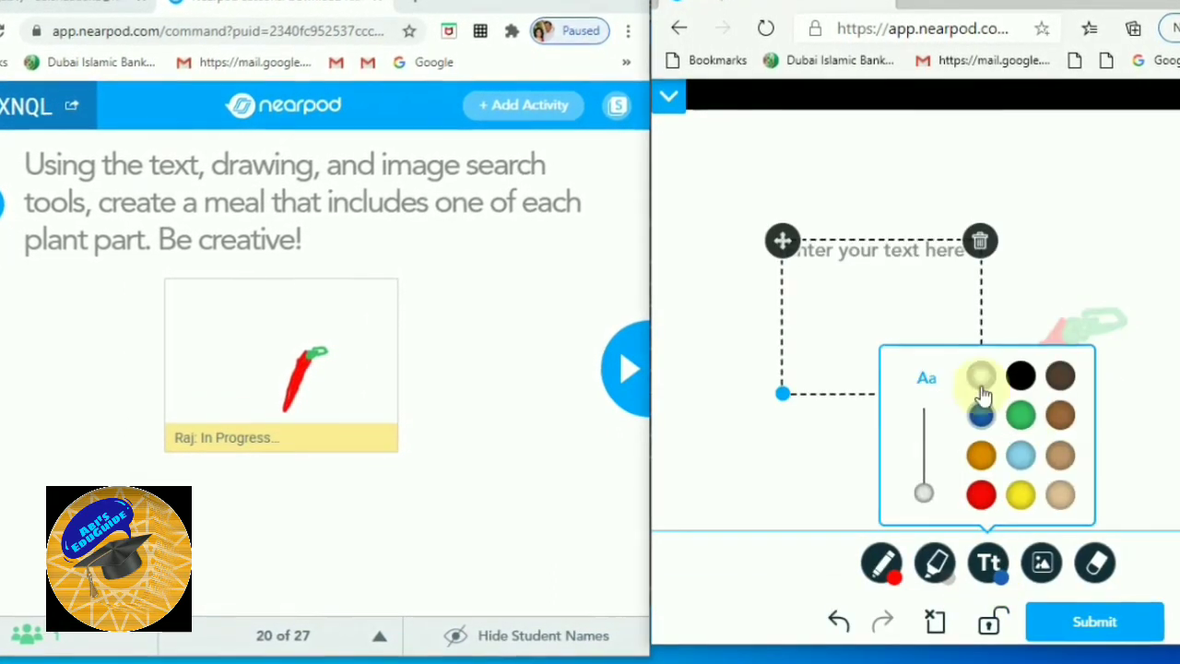
{"action": "left_click", "coordinate": [877, 316]}
{"action": "type", "text": "Carr"}
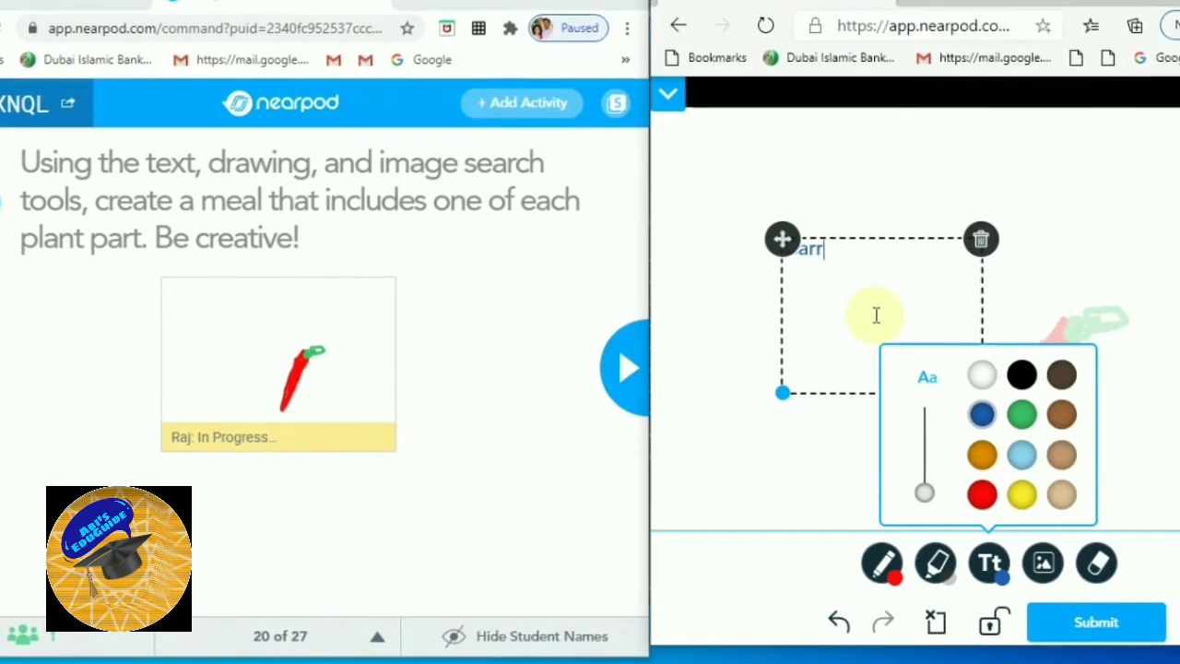
{"action": "type", "text": "ot- "}
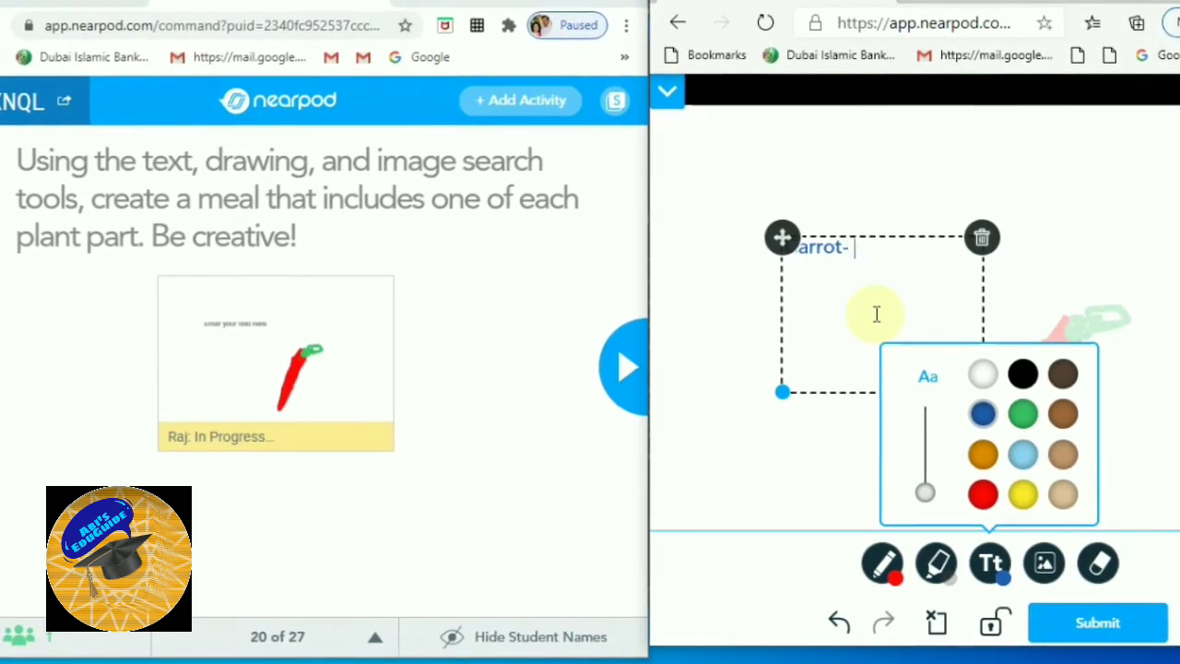
{"action": "type", "text": "It is a r"}
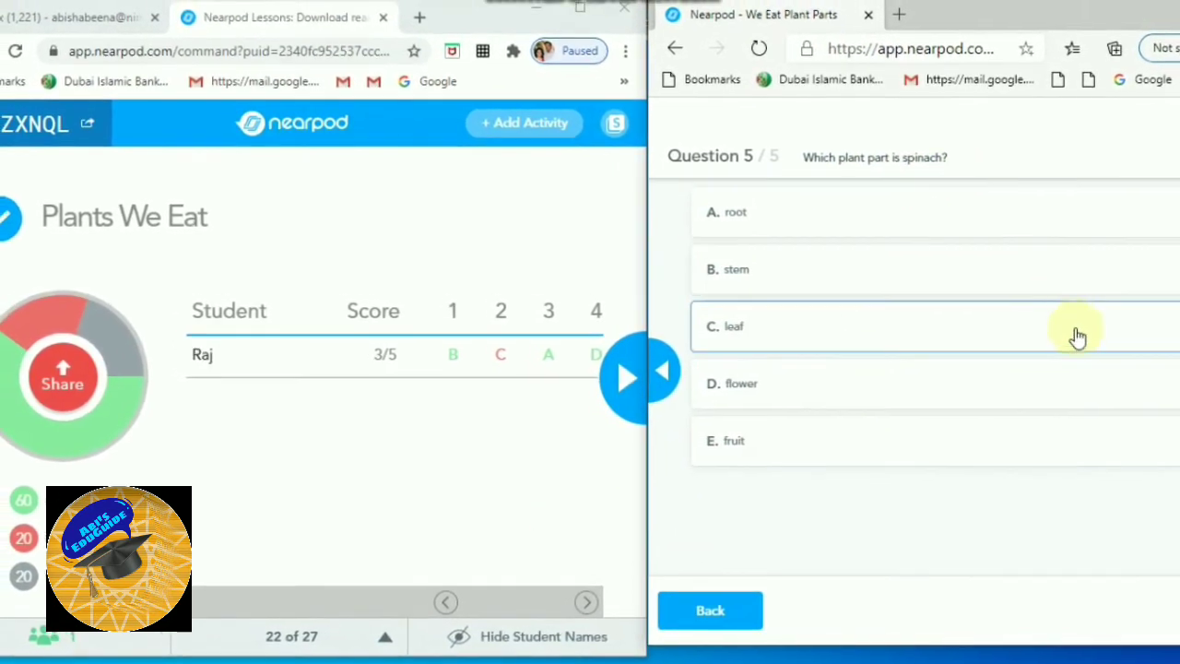
Submit "leaf" as the student's answer to the spinach question, and reopen the quiz to change the tomato answer to "fruit"
{"action": "left_click", "coordinate": [1113, 337]}
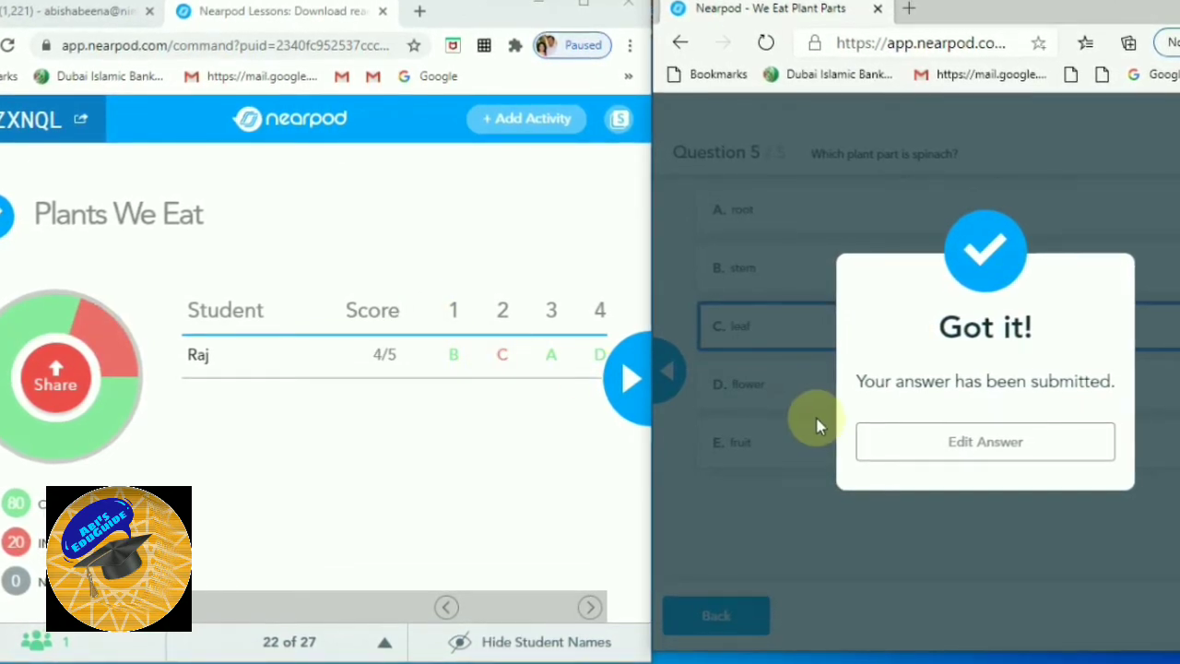
{"action": "left_click", "coordinate": [990, 452]}
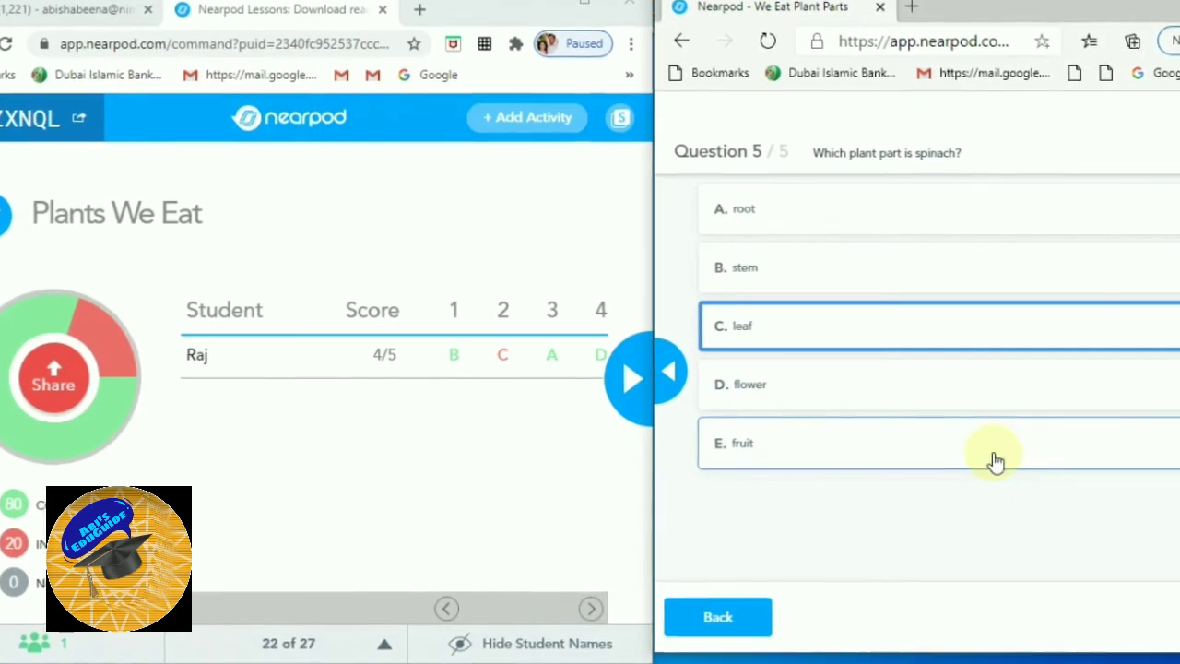
{"action": "left_click", "coordinate": [722, 621]}
{"action": "left_click", "coordinate": [725, 631]}
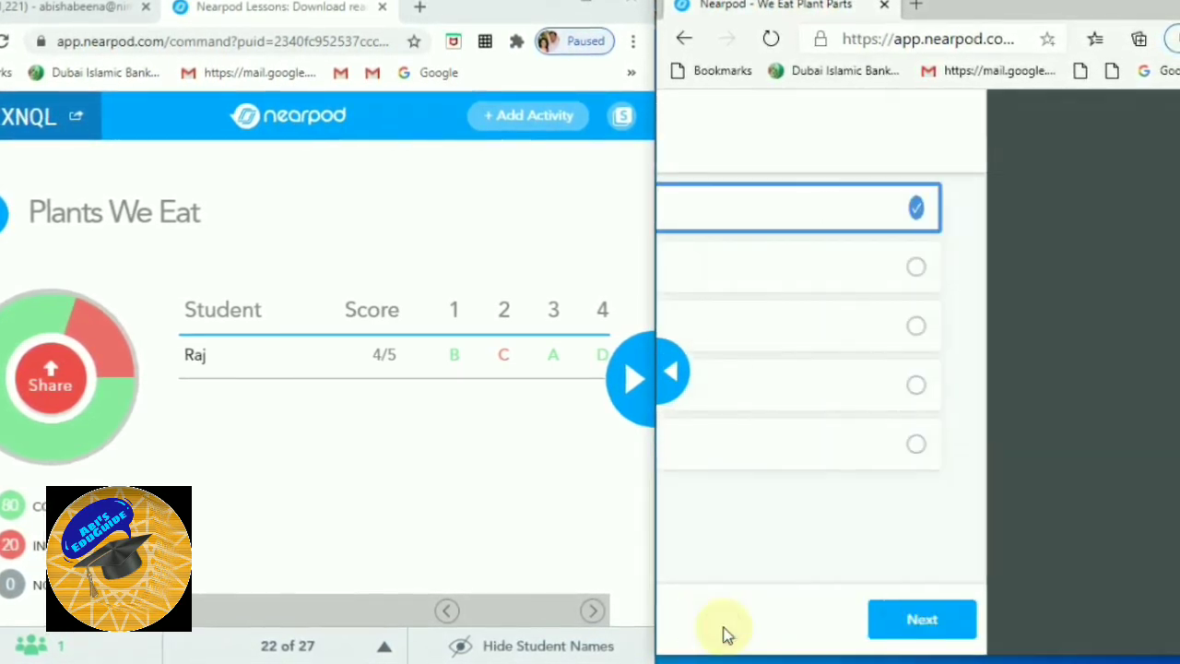
{"action": "left_click", "coordinate": [725, 630]}
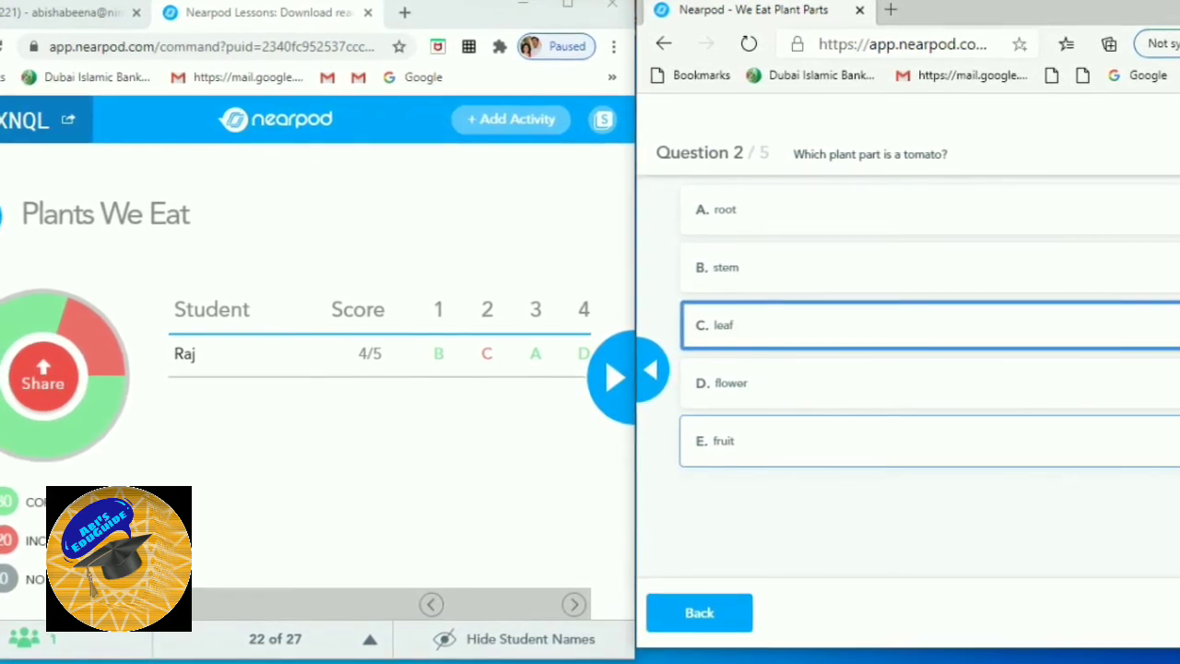
{"action": "left_click", "coordinate": [830, 441]}
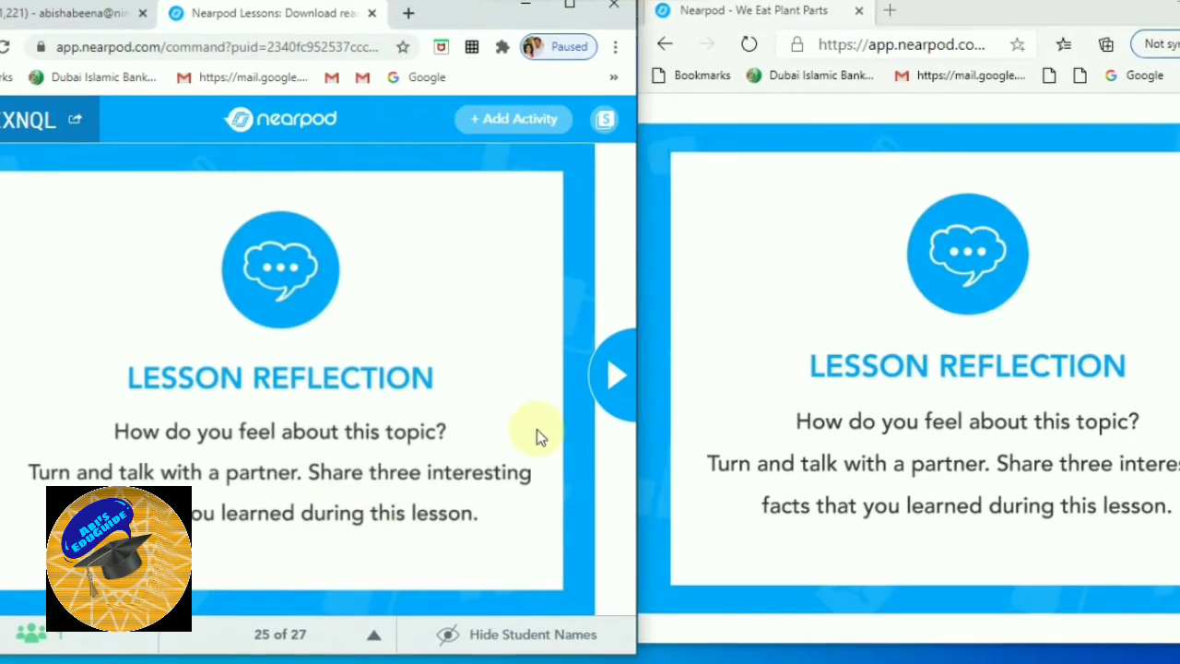
Advance the live lesson past the Thumbs Up slide to Credits and Sources, and return the teacher window to My Library
{"action": "left_click", "coordinate": [617, 378]}
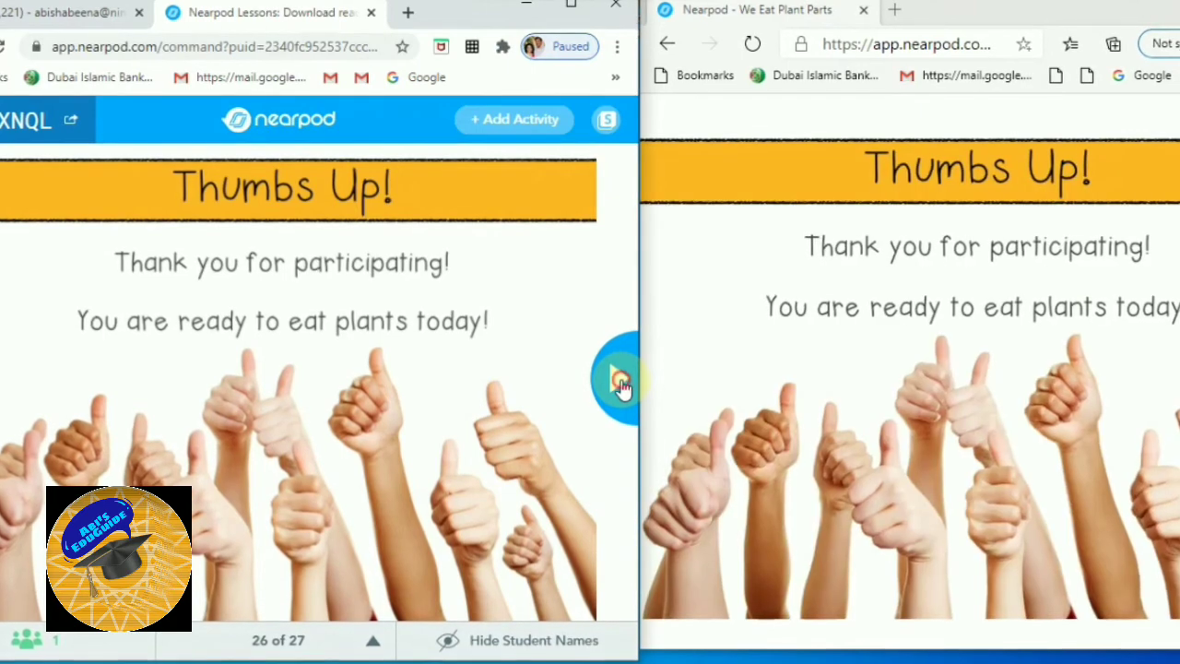
{"action": "left_click", "coordinate": [622, 386]}
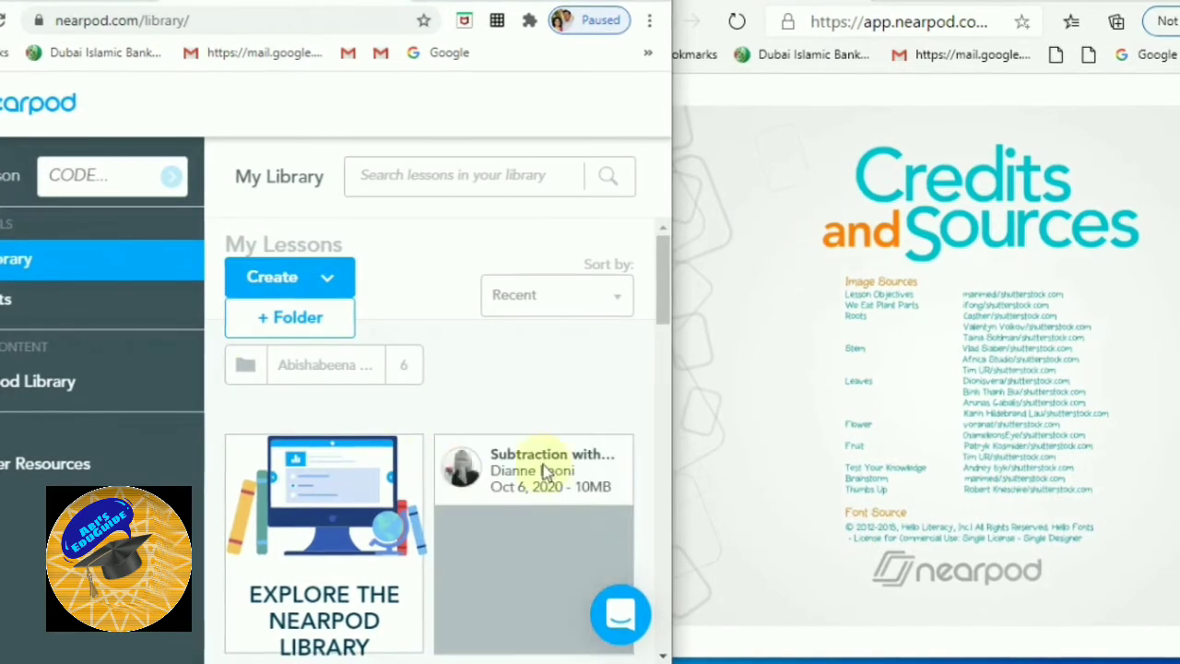
Create a new Nearpod lesson from the maximized library page and show the activity types available for its first slide
{"action": "mouse_move", "coordinate": [539, 433]}
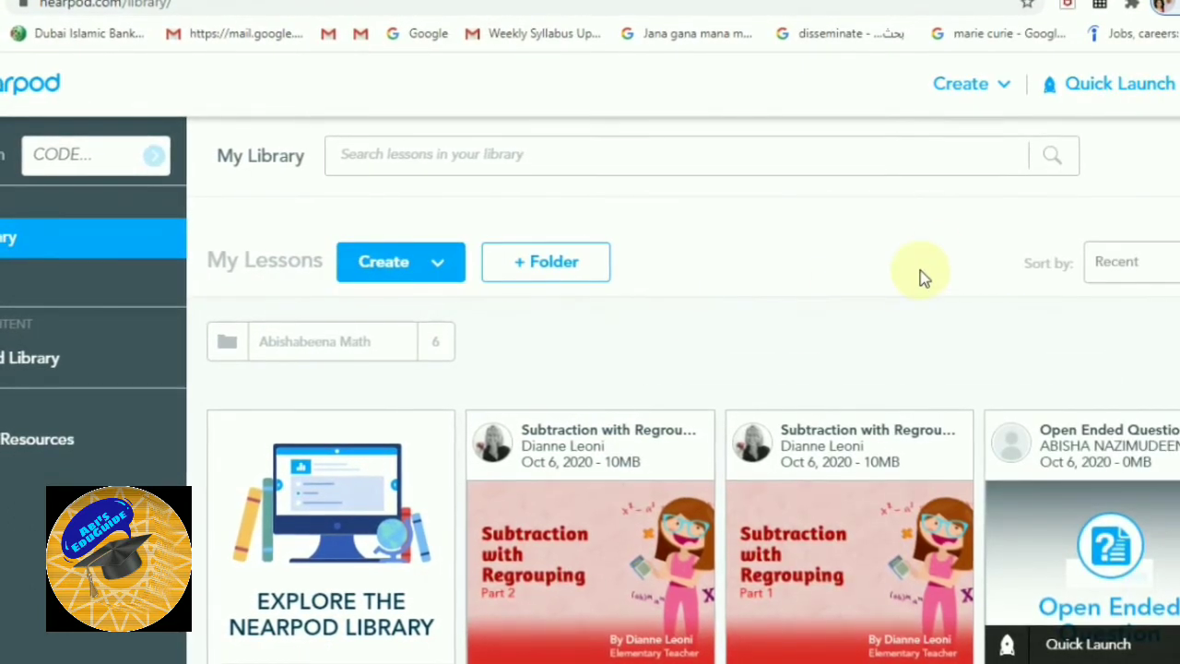
{"action": "left_click", "coordinate": [991, 94]}
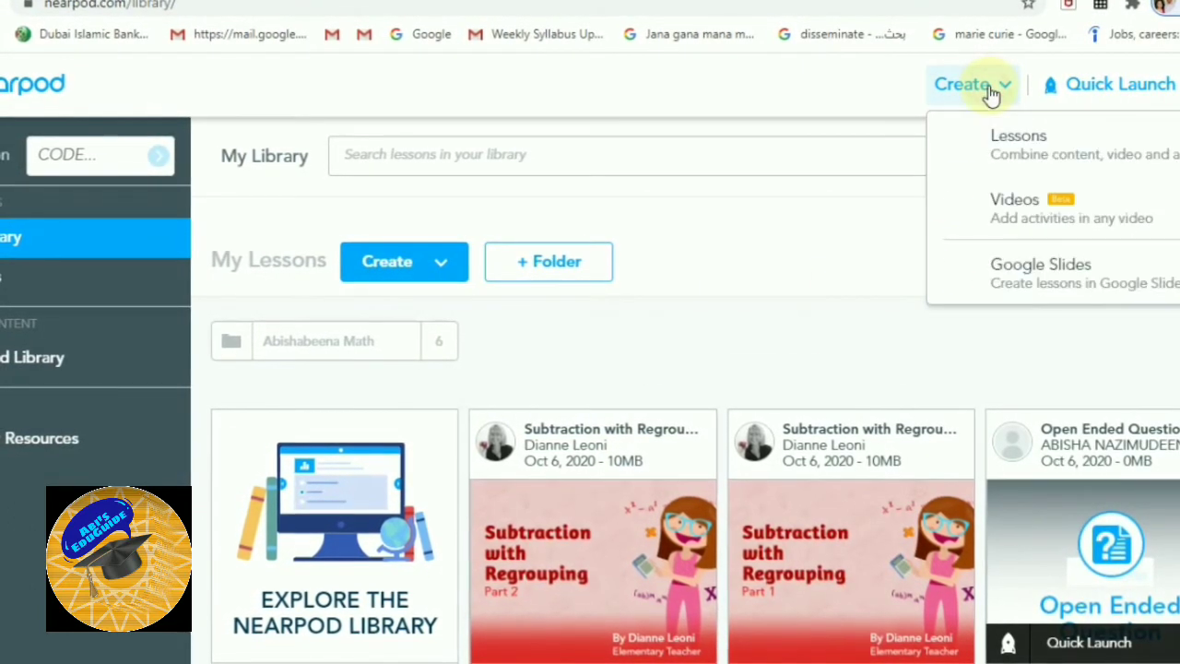
{"action": "left_click", "coordinate": [1031, 158]}
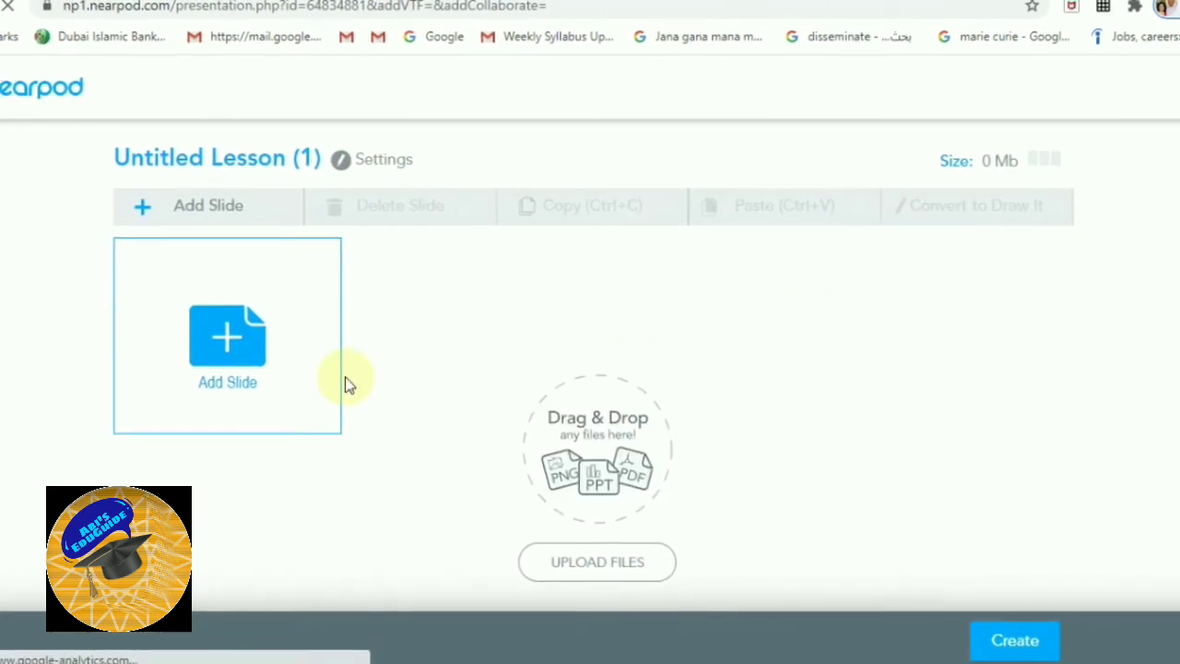
{"action": "left_click", "coordinate": [261, 342]}
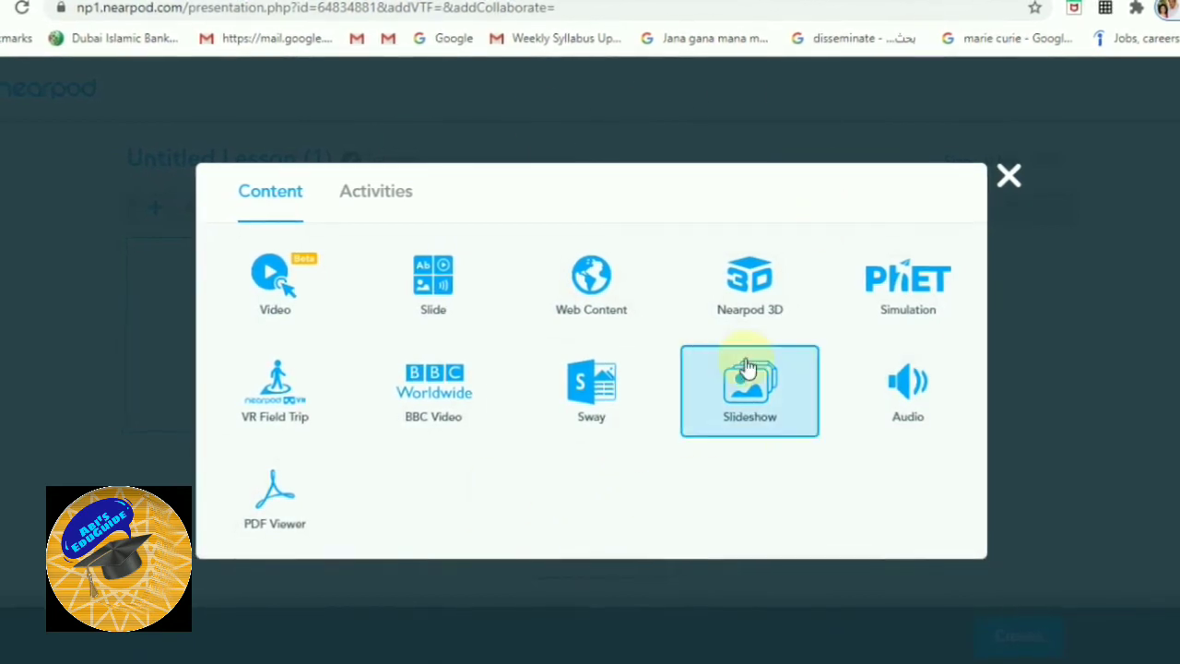
{"action": "left_click", "coordinate": [393, 200]}
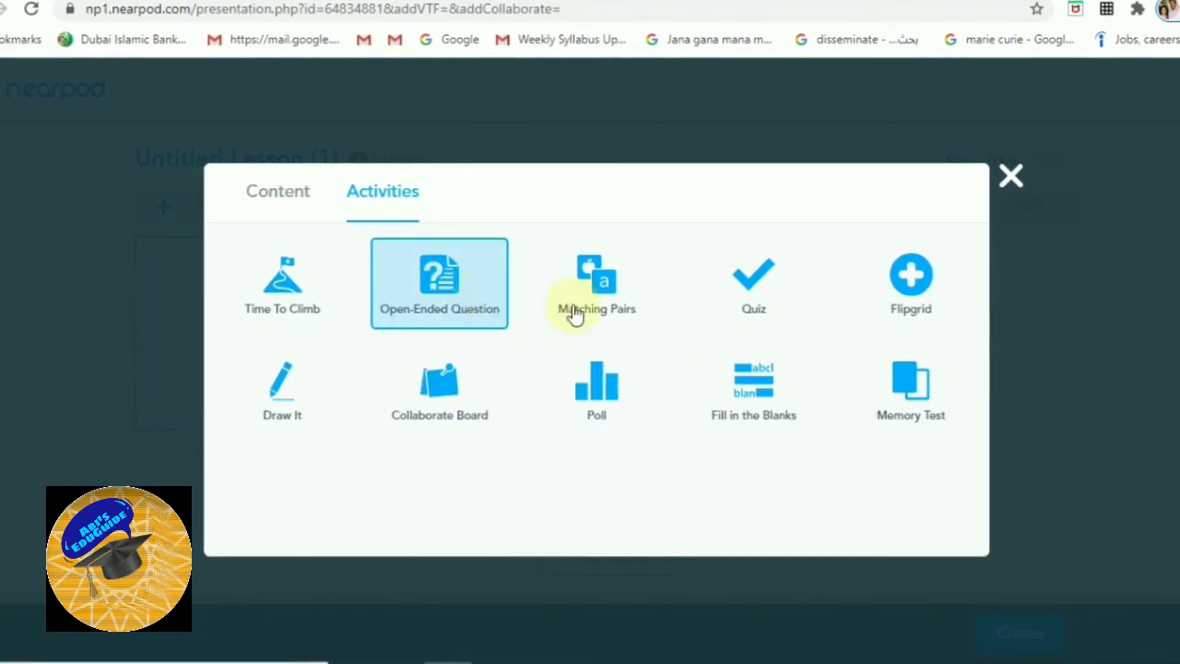
Add a quiz completing "Fruits and vegetables", mark "protect us from falling sick." as the correct answer, and save the lesson as Food
{"action": "left_click", "coordinate": [751, 318]}
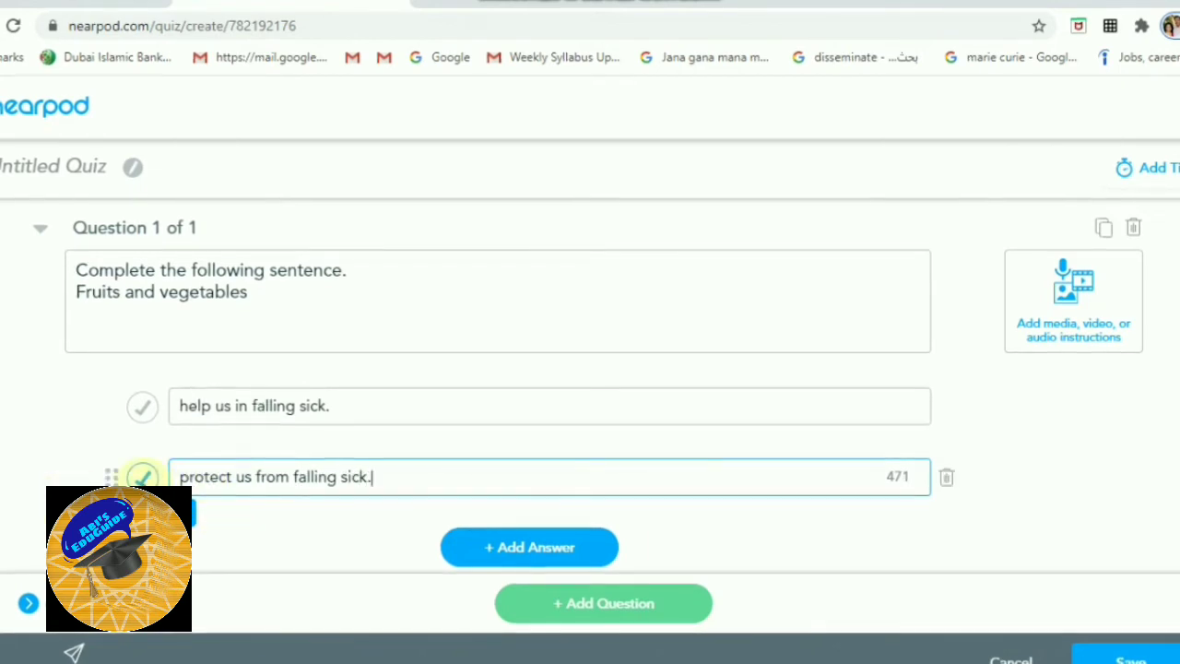
{"action": "left_click", "coordinate": [142, 476]}
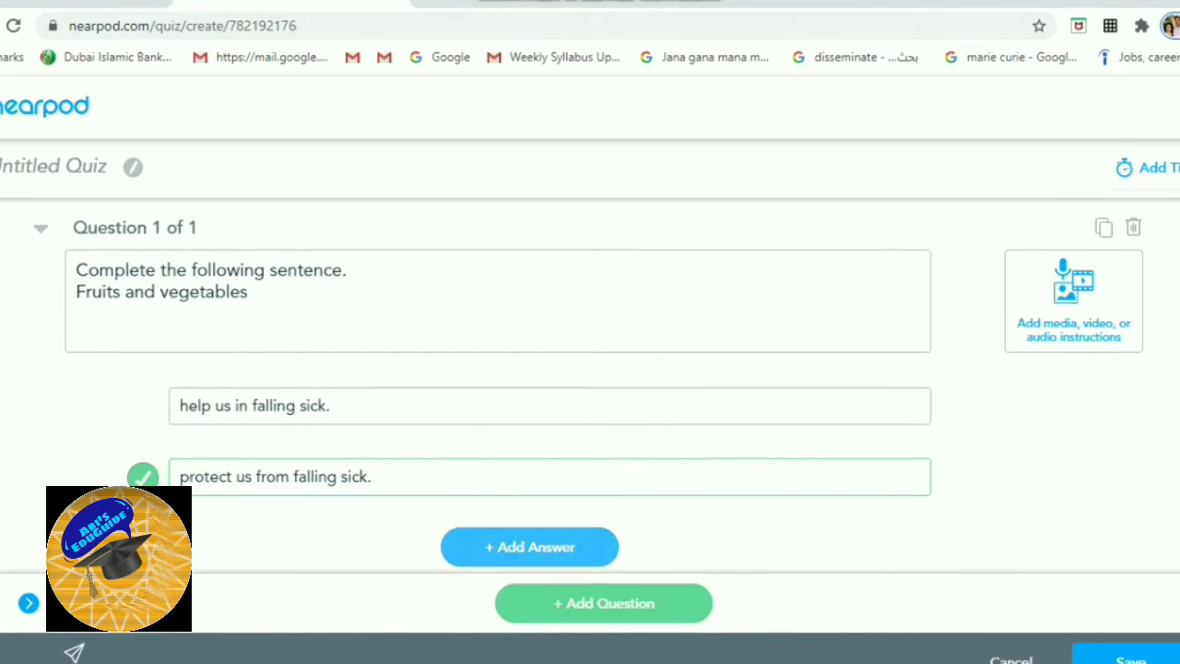
{"action": "scroll", "coordinate": [505, 537], "scroll_direction": "down", "scroll_amount": 1}
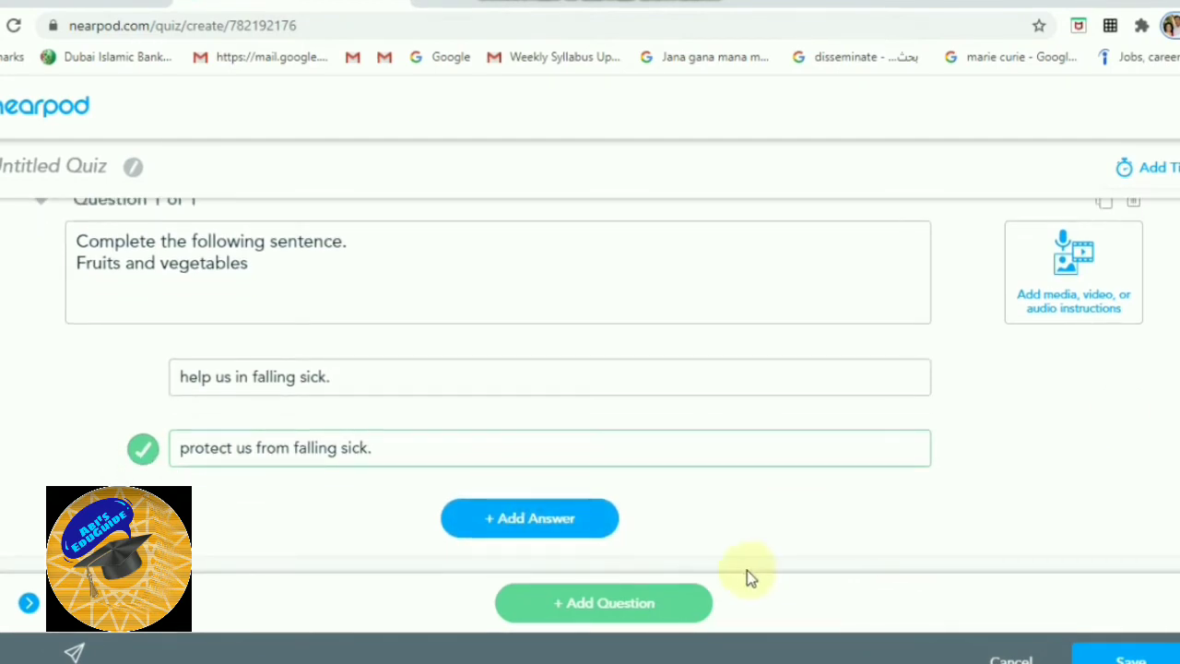
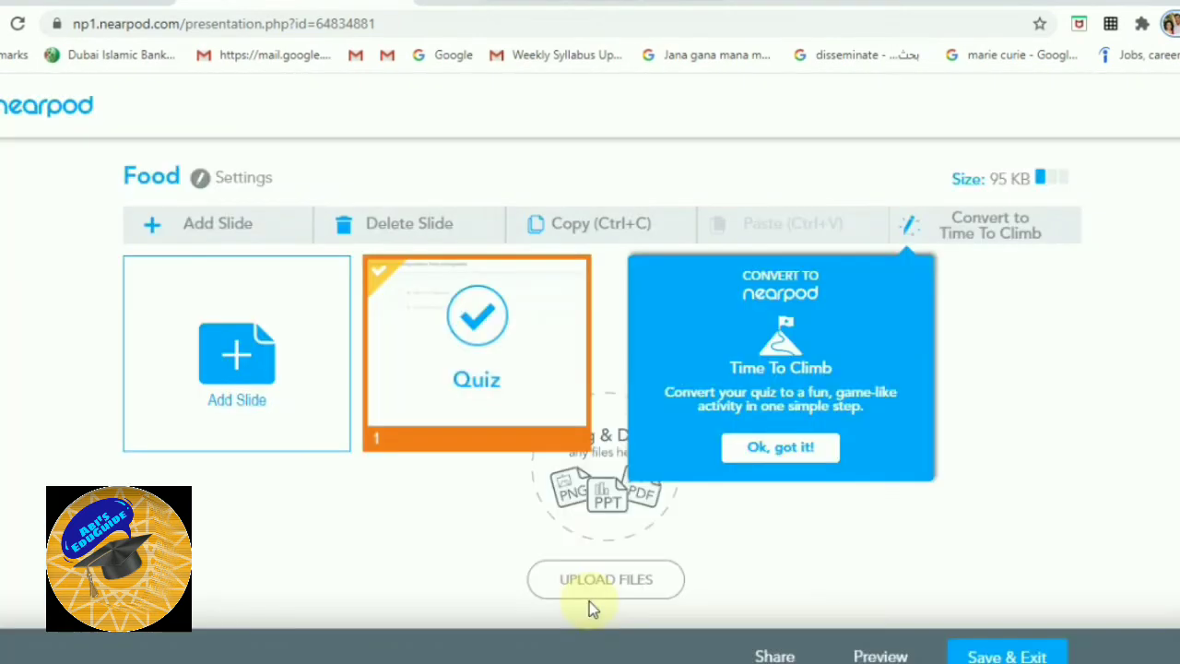
{"action": "left_click", "coordinate": [1003, 656]}
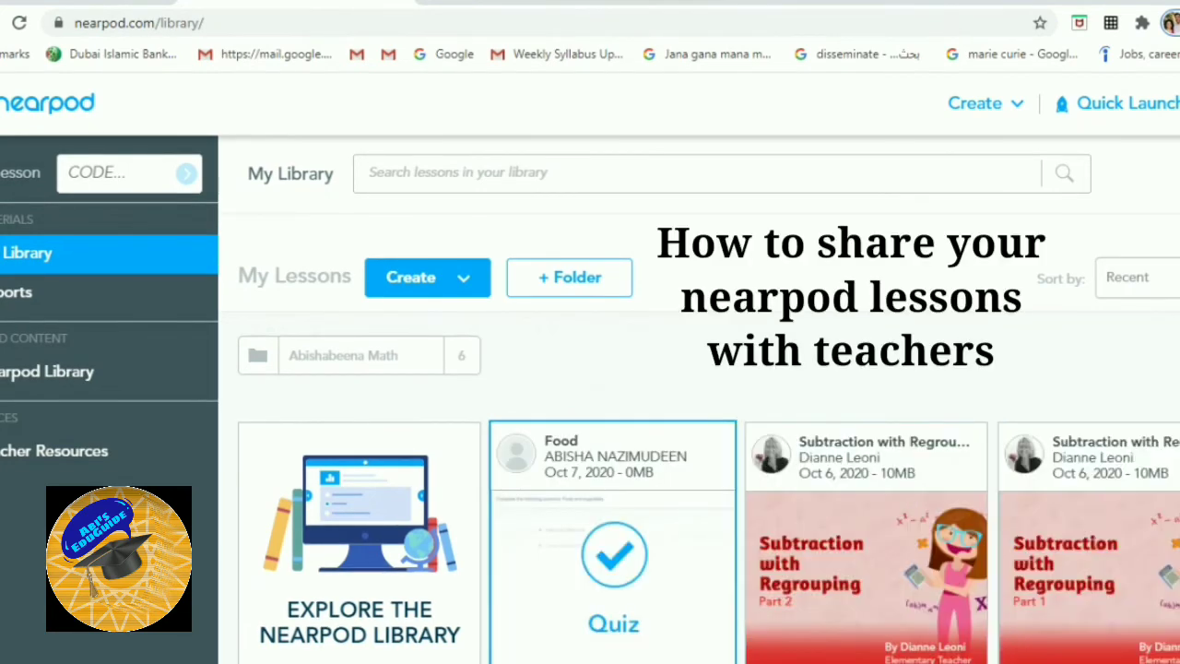
Open the Food lesson's sharing options for teachers and copy its editable link
{"action": "scroll", "coordinate": [738, 402], "scroll_direction": "down", "scroll_amount": 1}
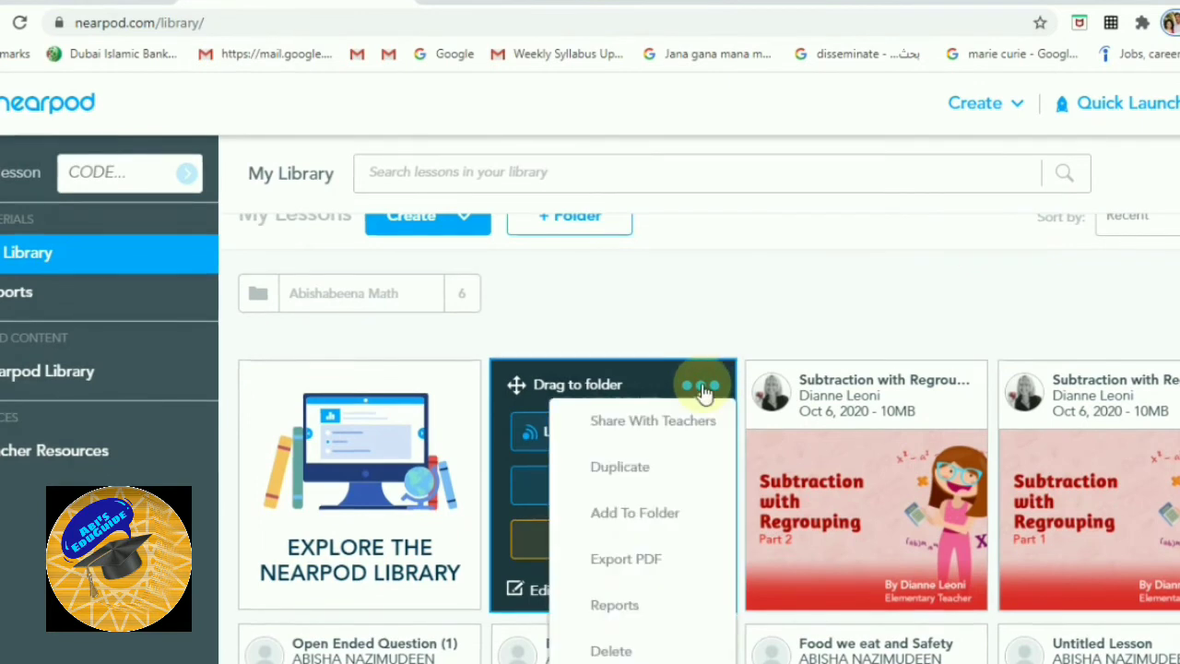
{"action": "left_click", "coordinate": [702, 389]}
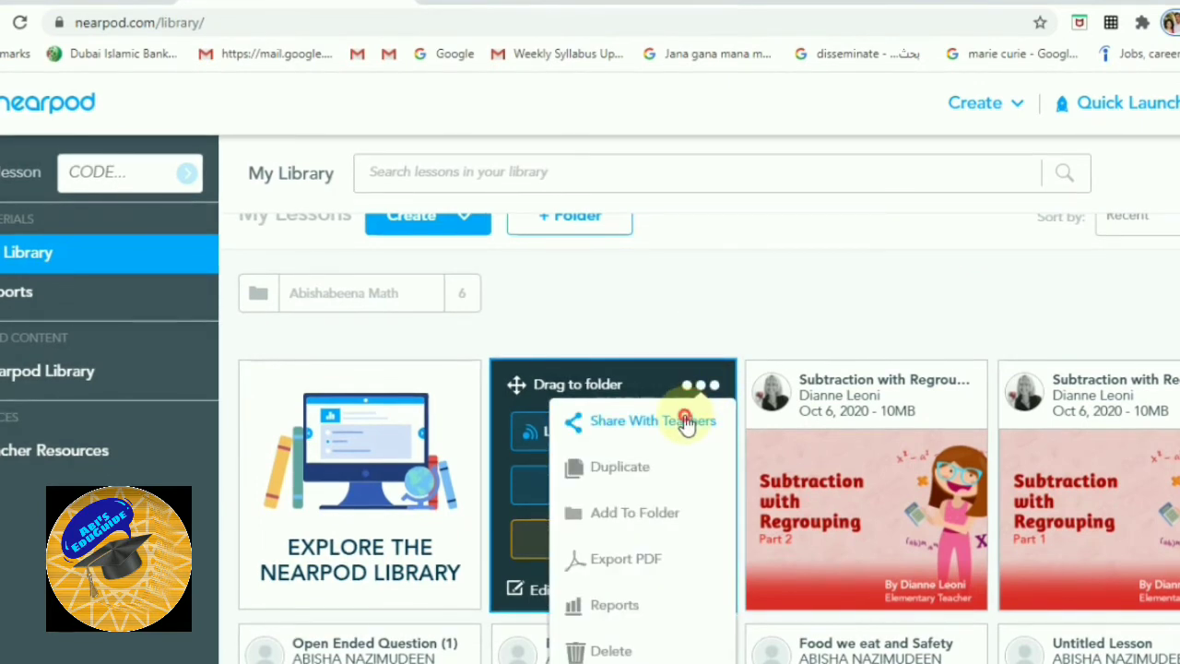
{"action": "left_click", "coordinate": [685, 420]}
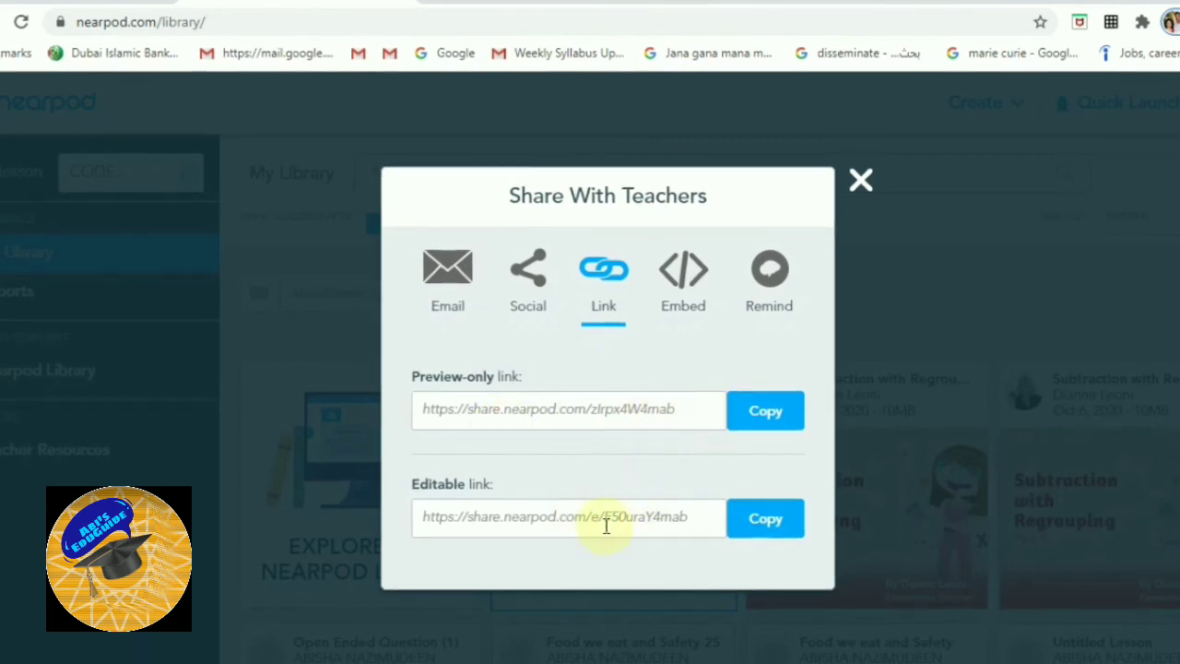
{"action": "left_click", "coordinate": [771, 530]}
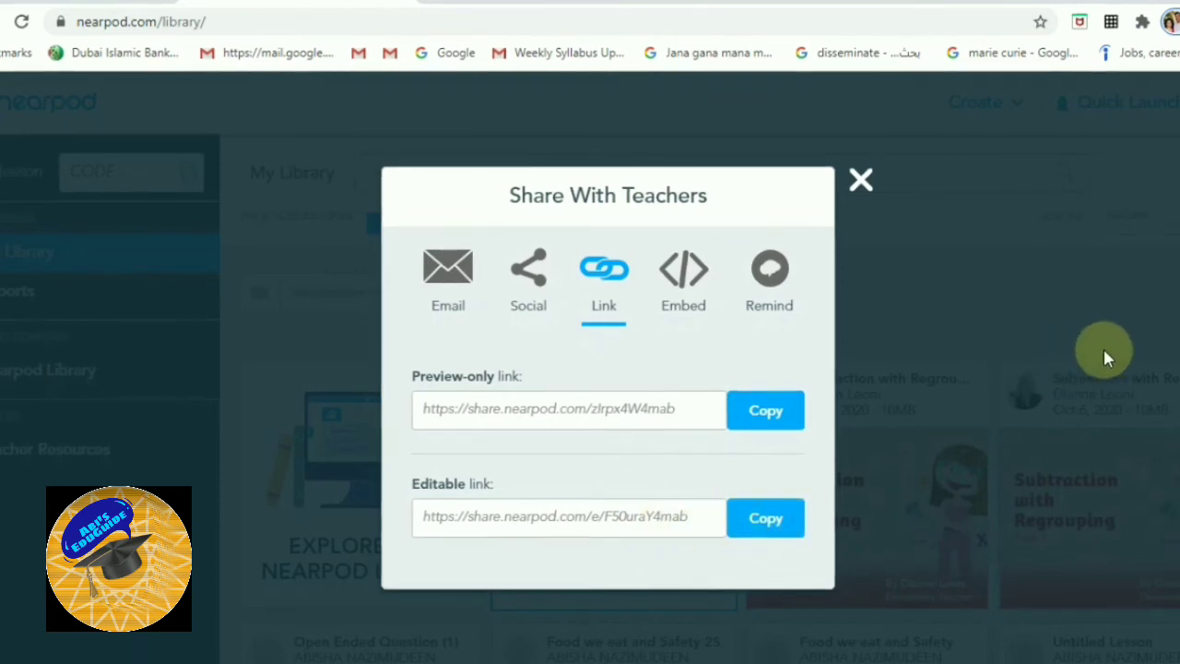
Review the email option for sharing the Food lesson with teachers, and close the sharing options without sending
{"action": "left_click", "coordinate": [450, 270]}
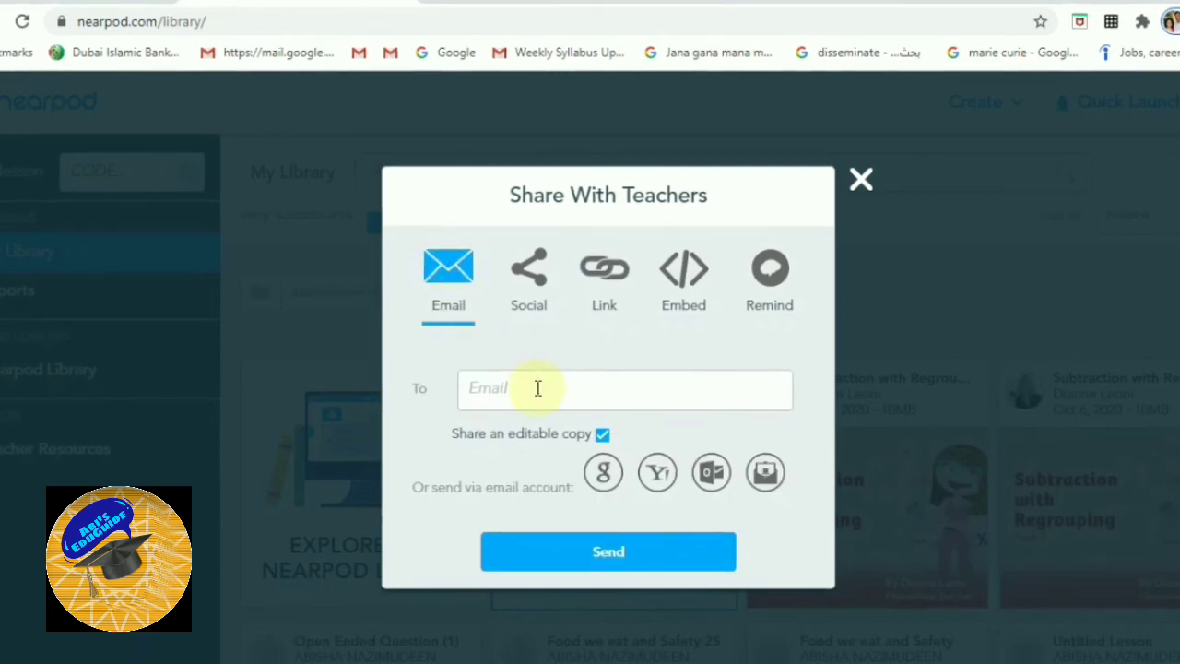
{"action": "mouse_move", "coordinate": [593, 437]}
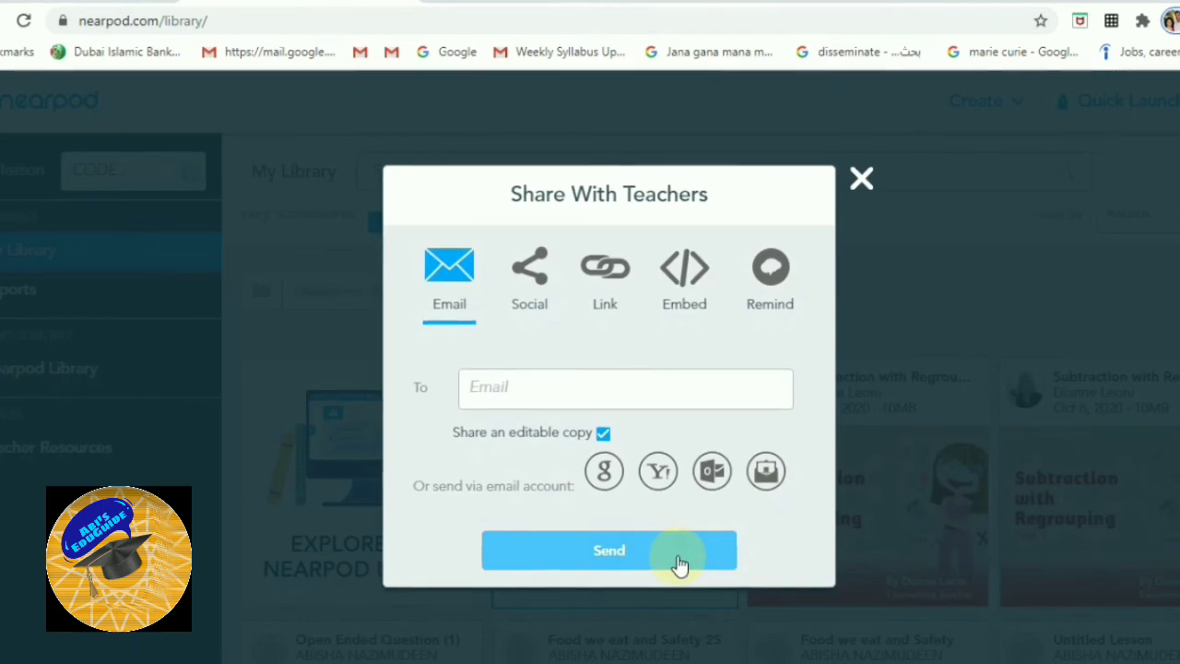
{"action": "left_click", "coordinate": [862, 178]}
Duplicate the Food lesson from its options in My Library
{"action": "mouse_move", "coordinate": [706, 500]}
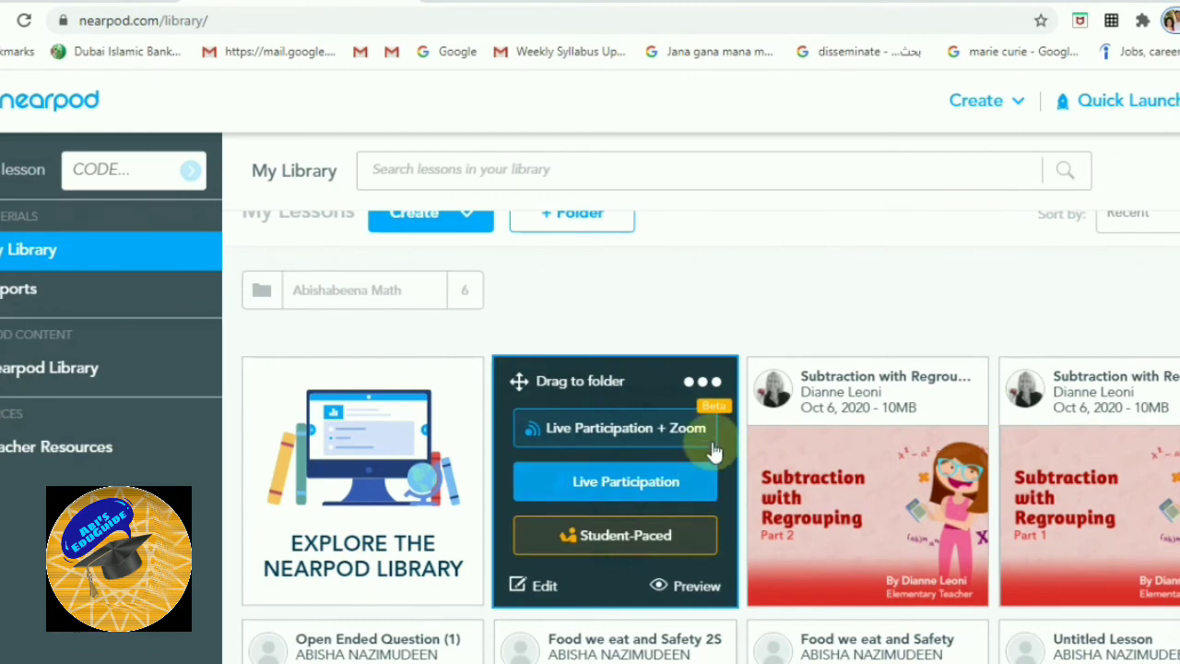
{"action": "left_click", "coordinate": [716, 383]}
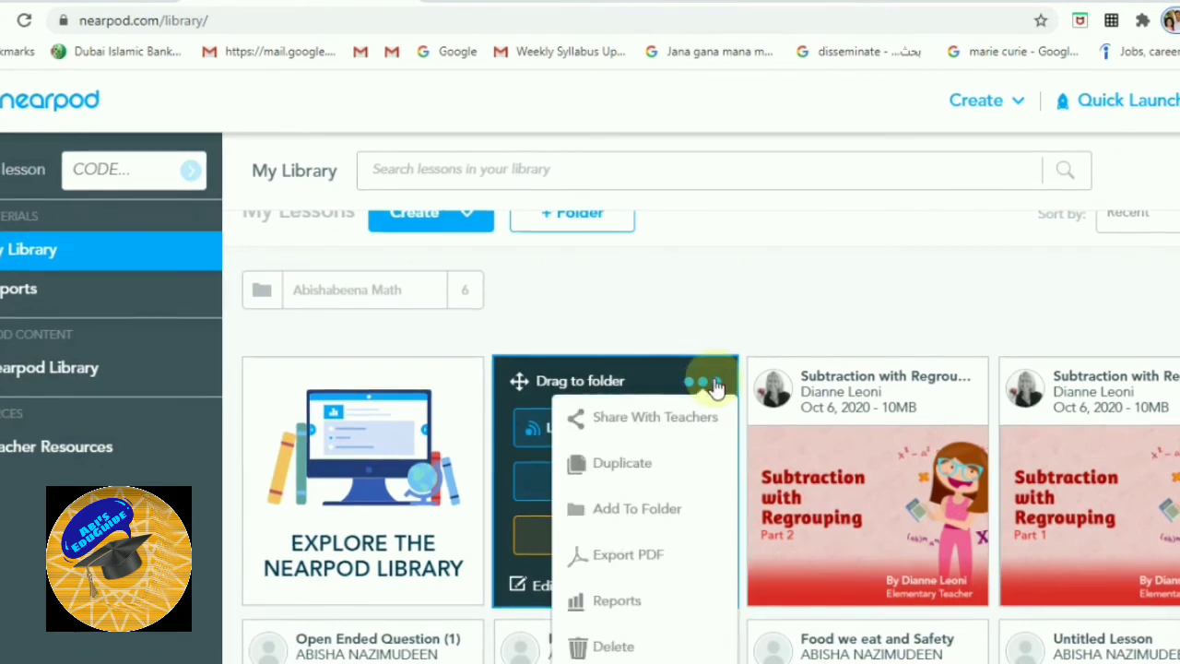
{"action": "left_click", "coordinate": [654, 468]}
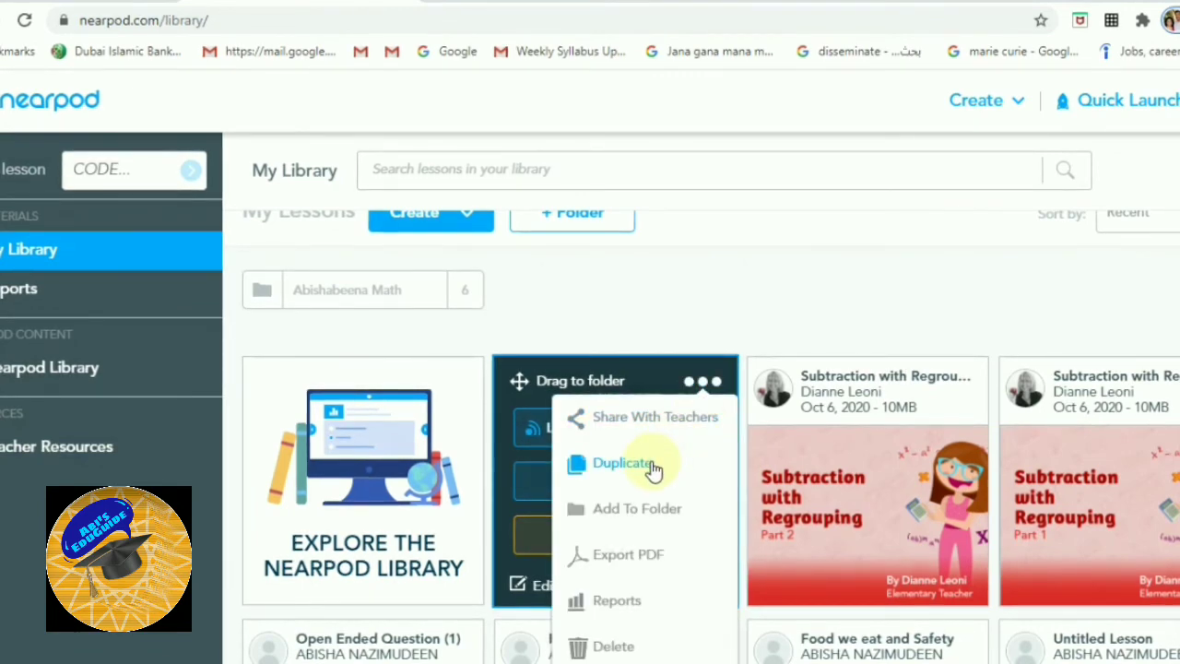
{"action": "left_click", "coordinate": [654, 468]}
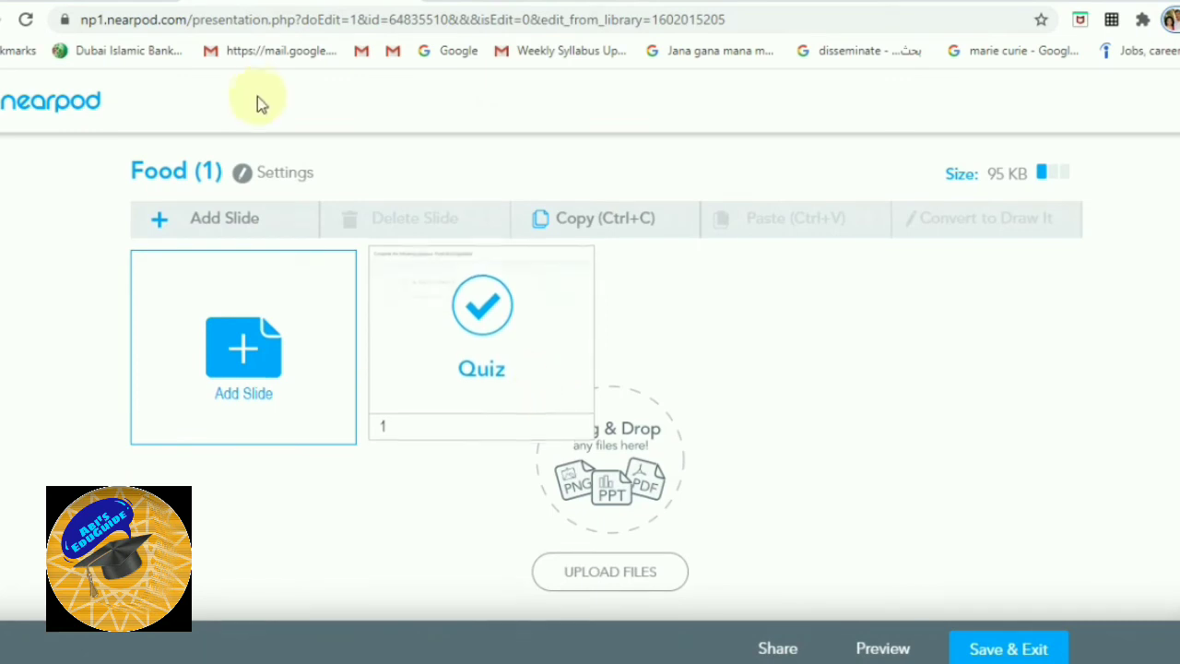
Rename the duplicated lesson to "Food 2H" in its lesson details and return to My Library
{"action": "left_click", "coordinate": [288, 175]}
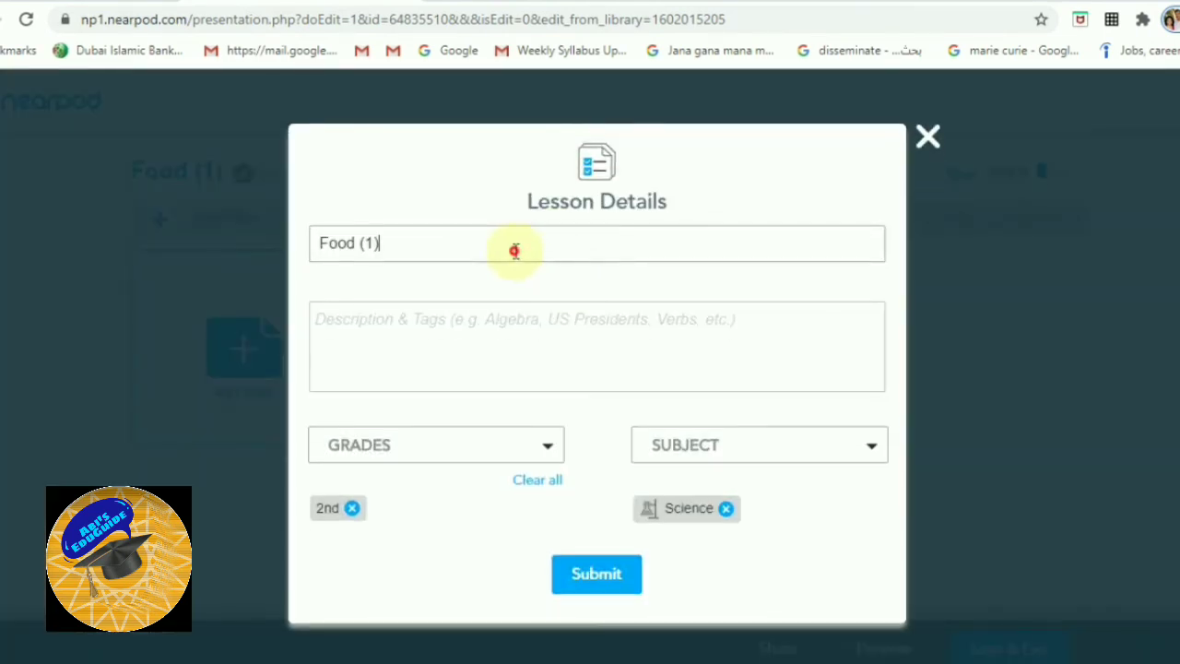
{"action": "triple_click", "coordinate": [515, 251]}
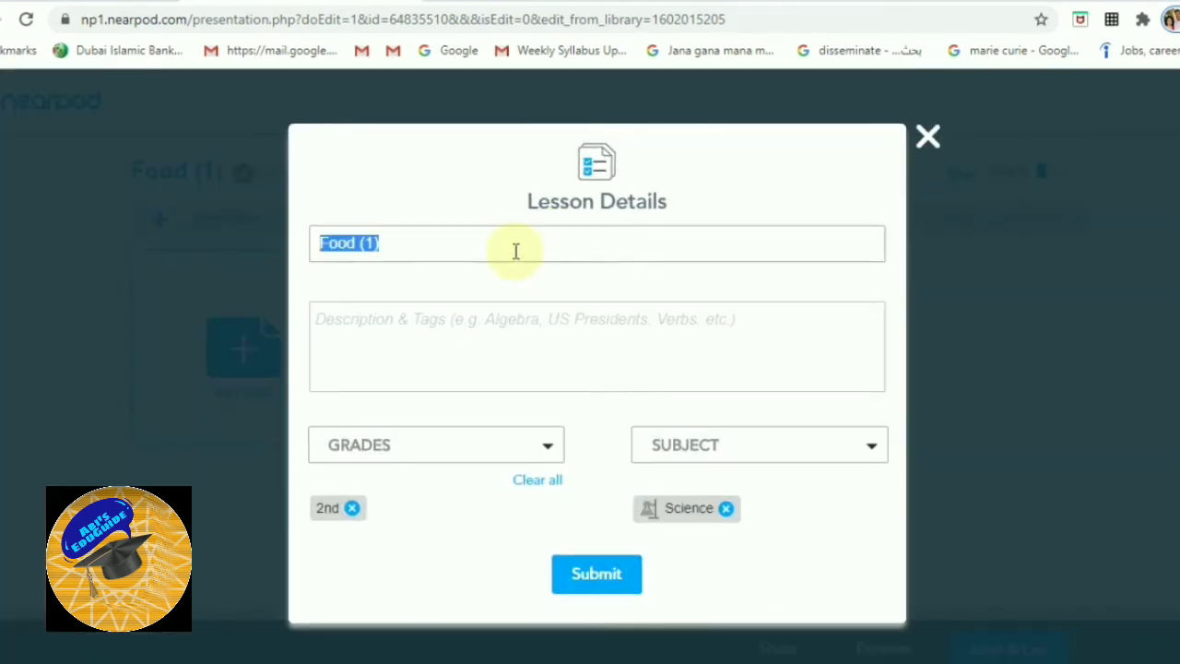
{"action": "key", "text": "BackSpace"}
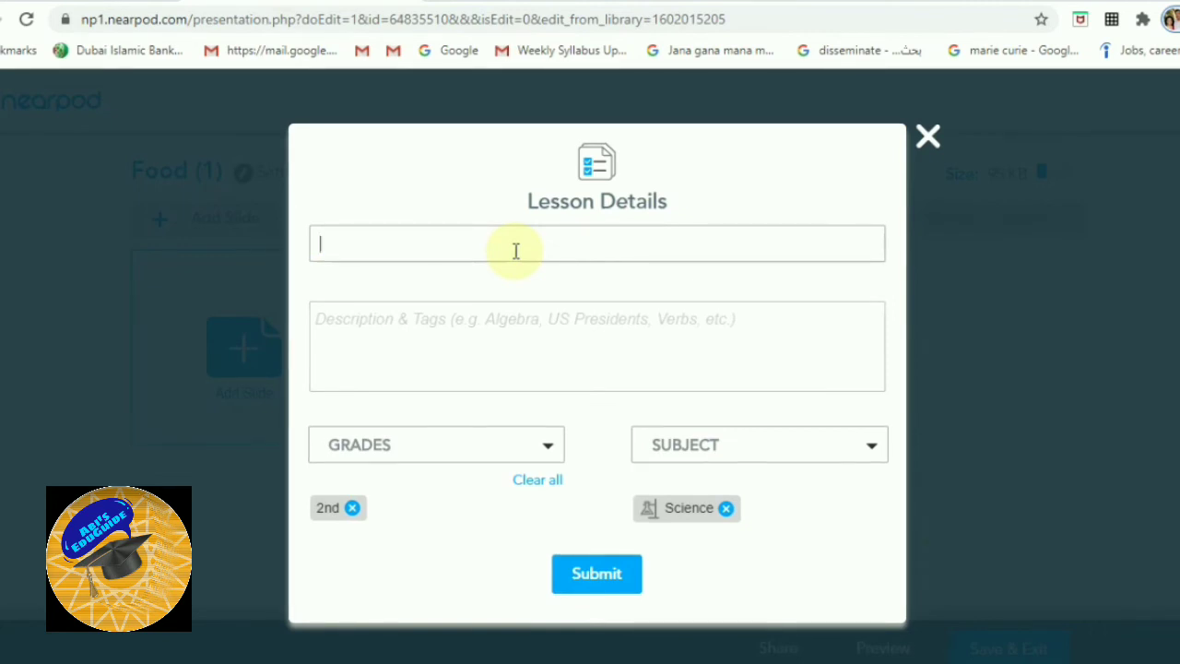
{"action": "type", "text": "Food"}
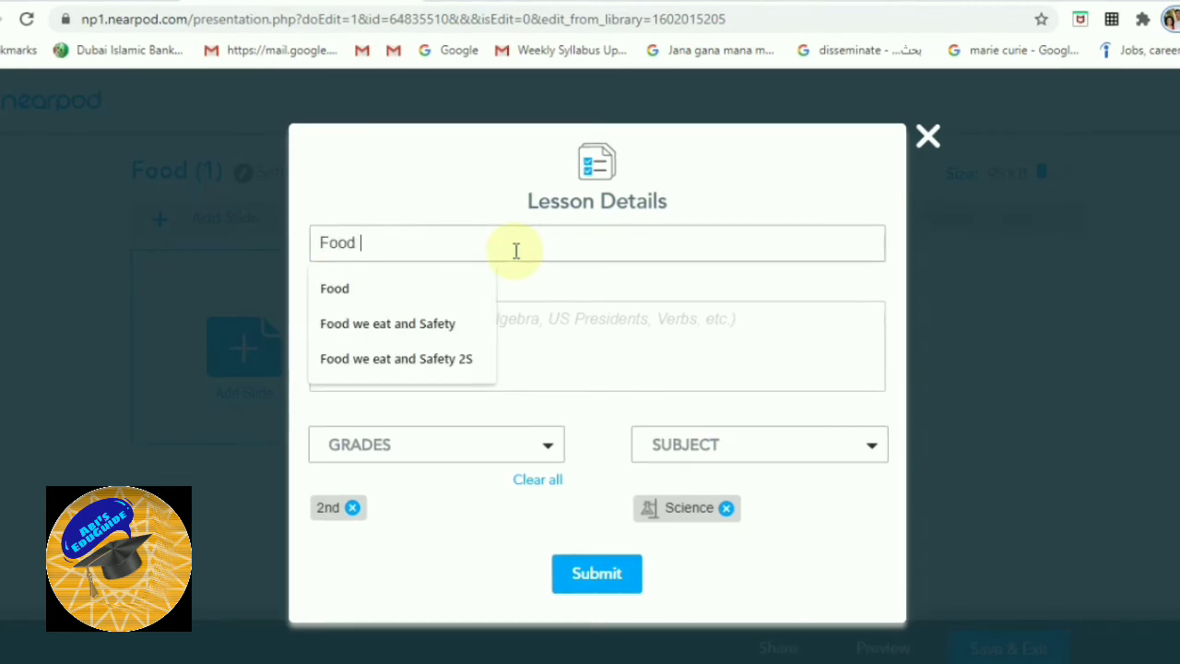
{"action": "type", "text": " 2H"}
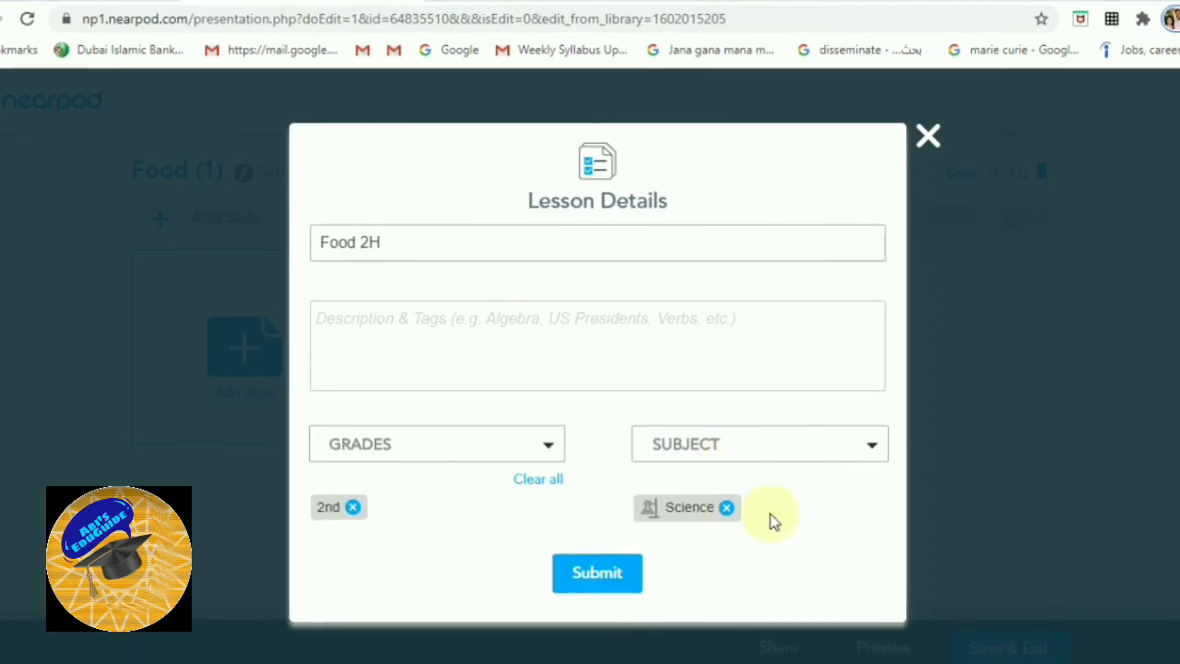
{"action": "left_click", "coordinate": [616, 572]}
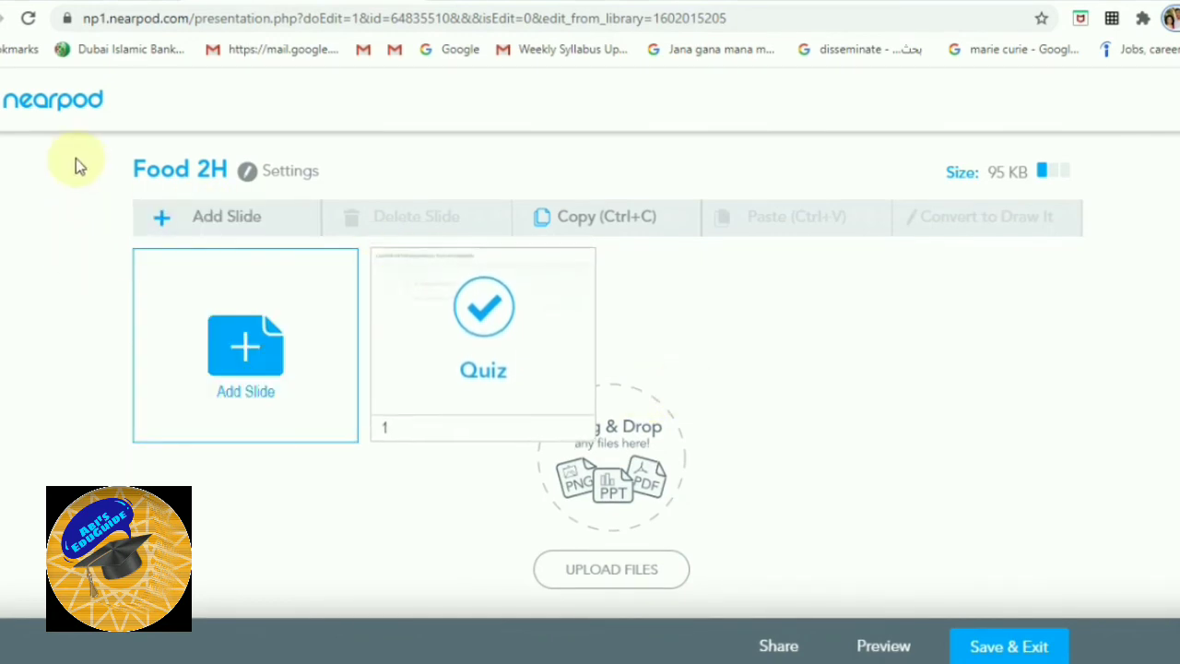
{"action": "left_click", "coordinate": [35, 115]}
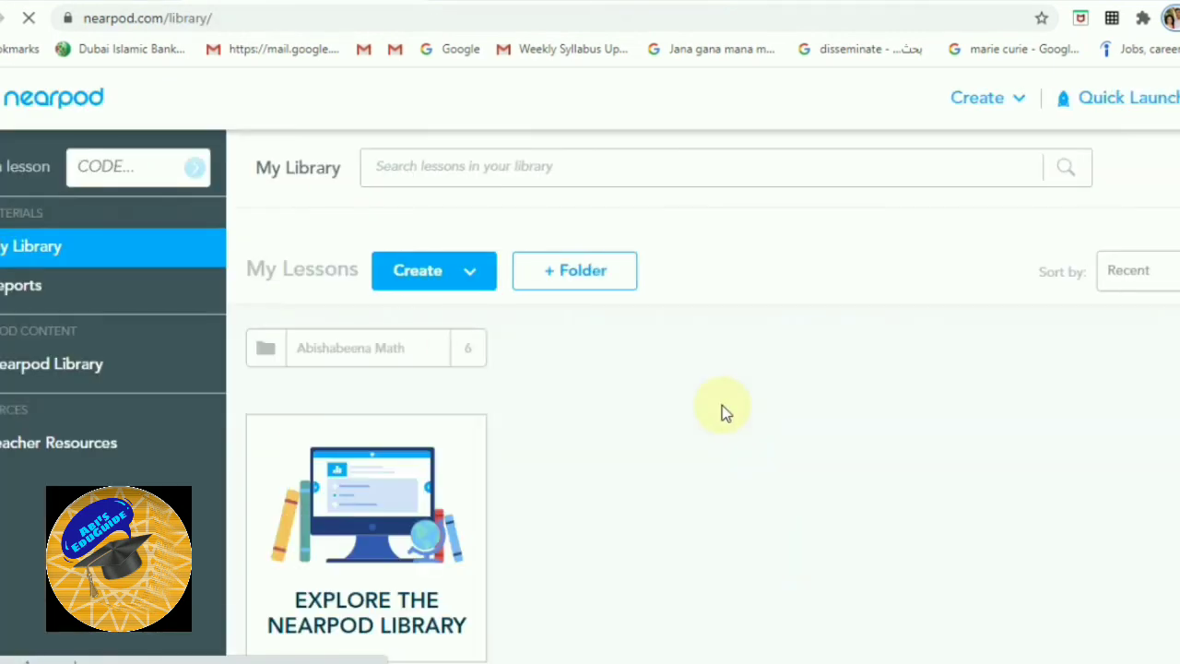
{"action": "mouse_move", "coordinate": [772, 429]}
{"action": "left_click_drag", "start_coordinate": [769, 431], "coordinate": [625, 443]}
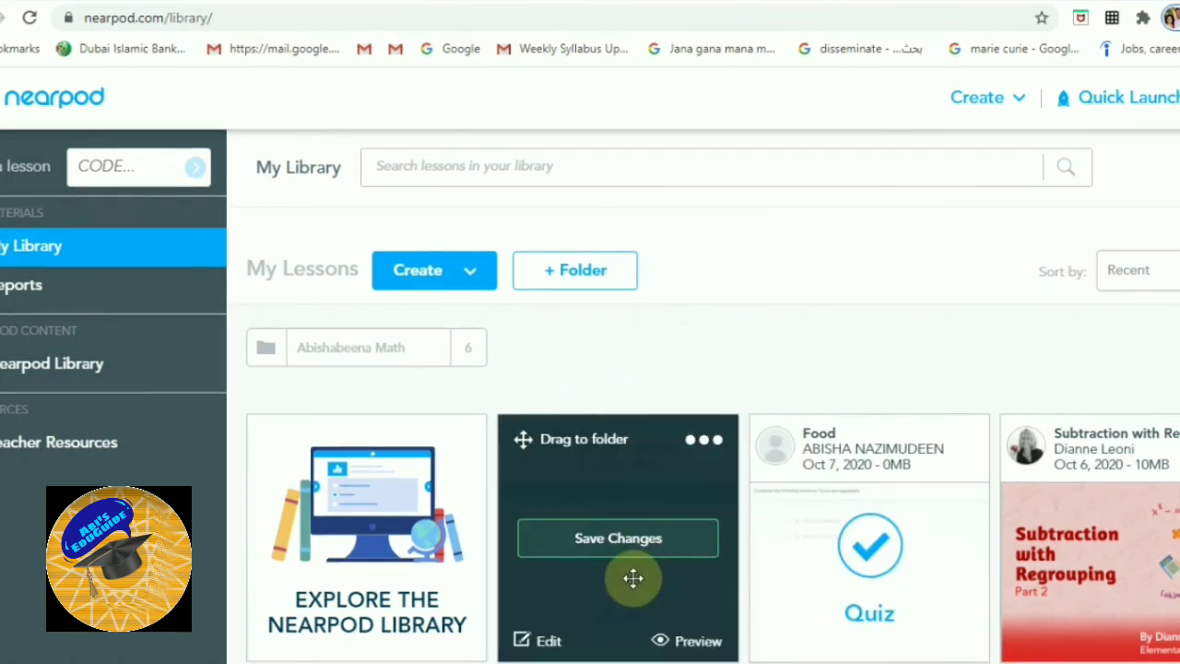
Delete the original Food lesson from My Library and confirm the deletion
{"action": "mouse_move", "coordinate": [843, 555]}
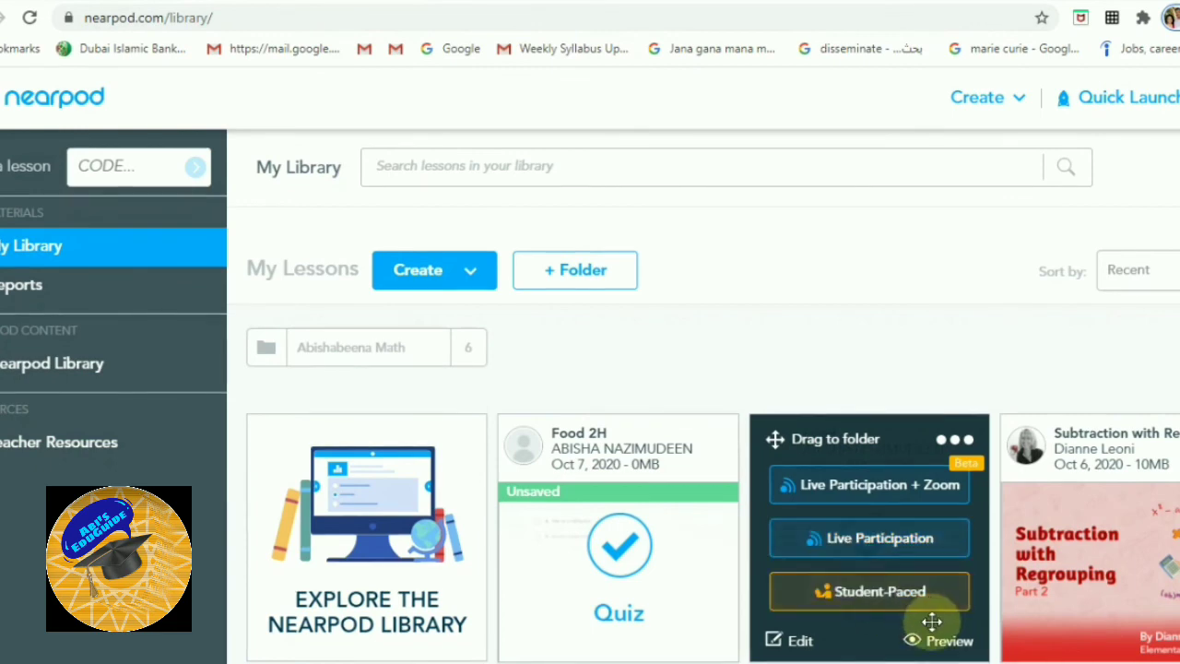
{"action": "left_click", "coordinate": [958, 444]}
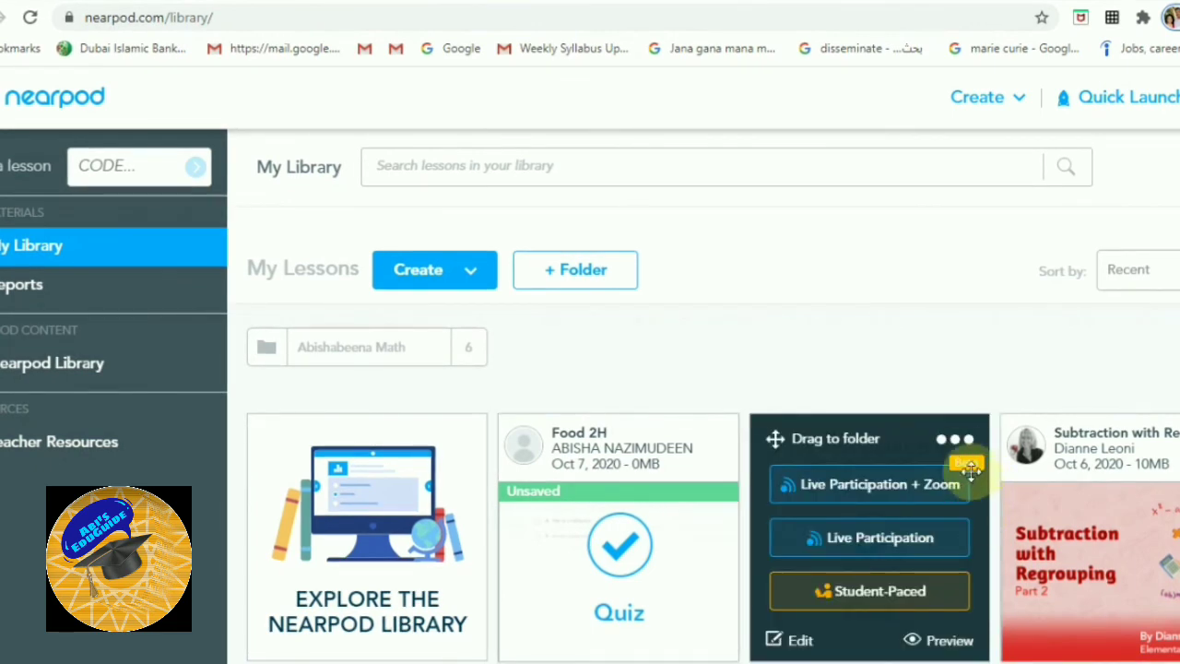
{"action": "left_click", "coordinate": [958, 444]}
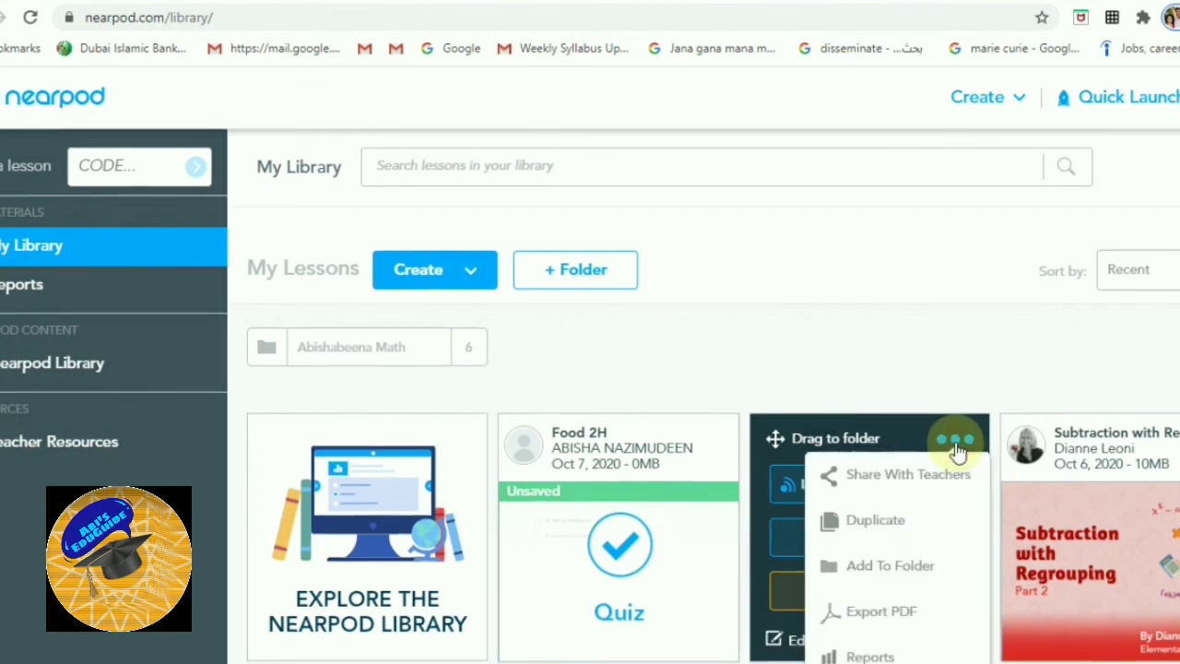
{"action": "left_click", "coordinate": [980, 521]}
{"action": "scroll", "coordinate": [980, 522], "scroll_direction": "down", "scroll_amount": 2}
{"action": "scroll", "coordinate": [1125, 338], "scroll_direction": "down", "scroll_amount": 1}
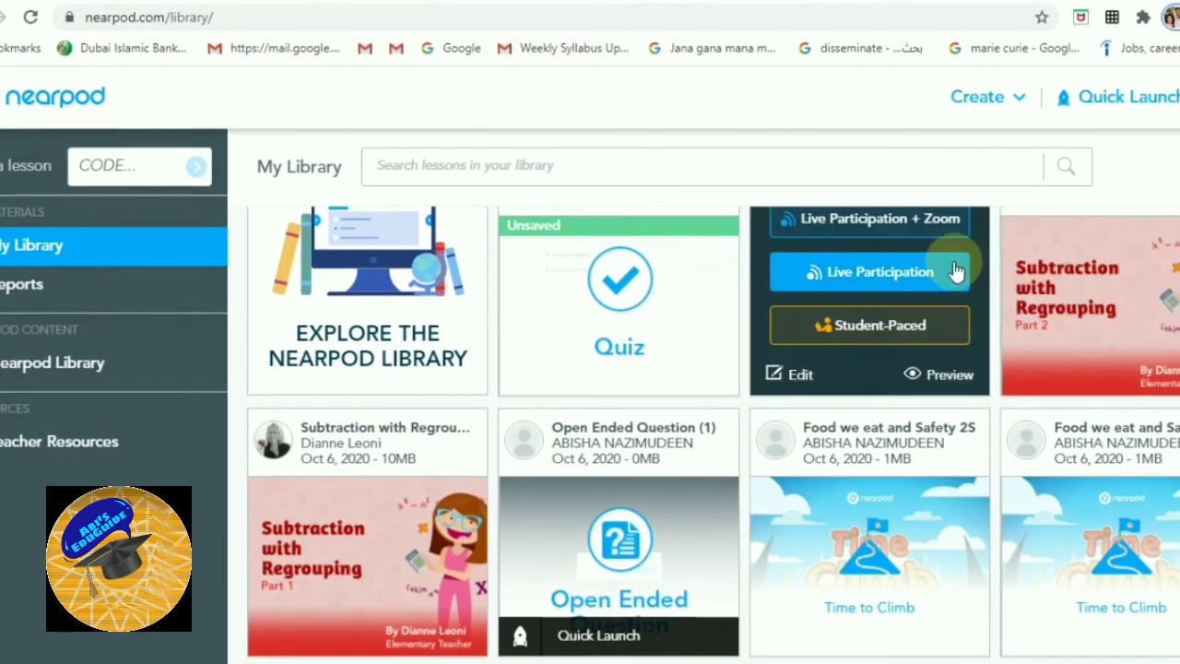
{"action": "scroll", "coordinate": [620, 553], "scroll_direction": "up", "scroll_amount": 1}
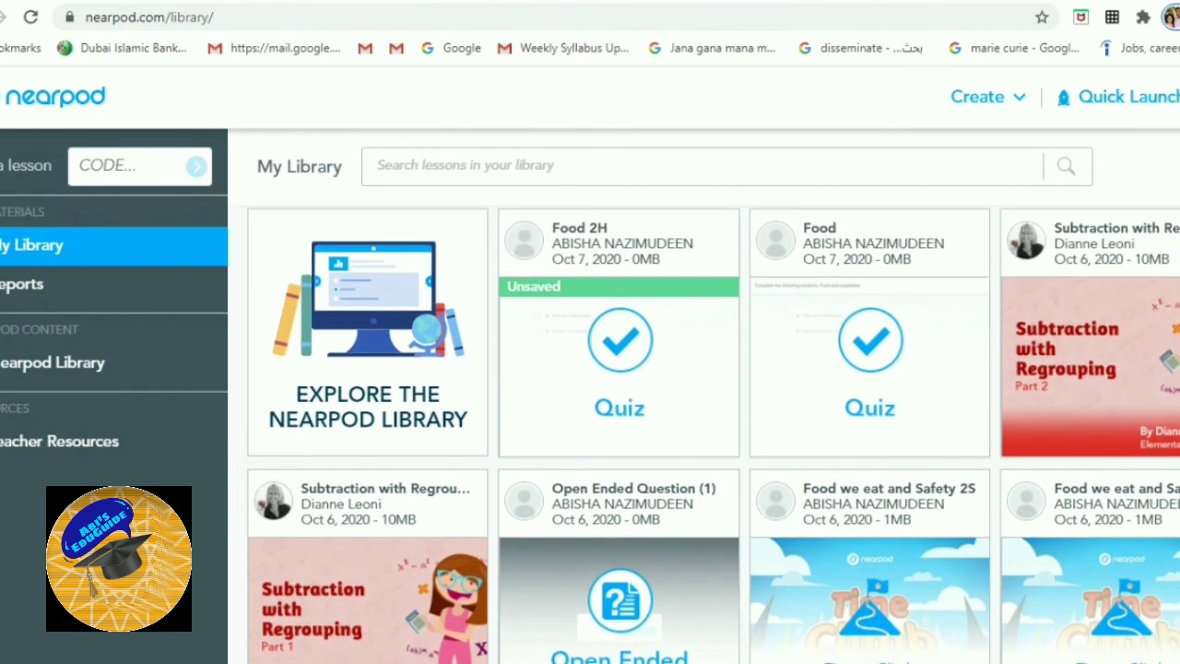
{"action": "left_click", "coordinate": [961, 238]}
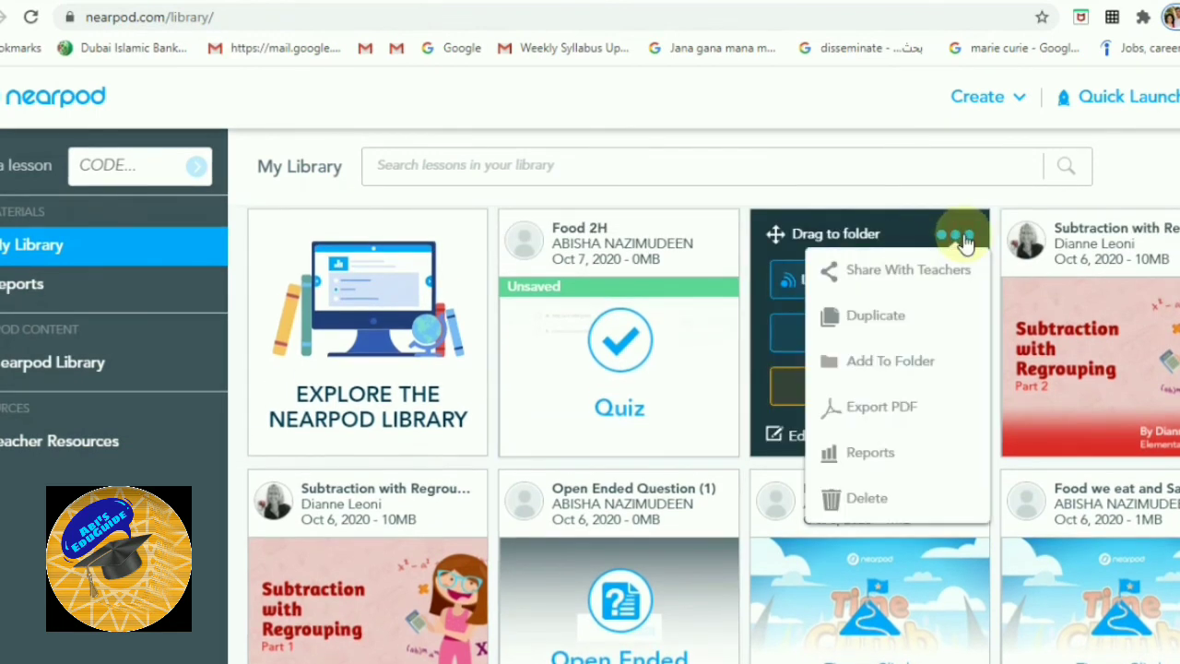
{"action": "left_click", "coordinate": [856, 506]}
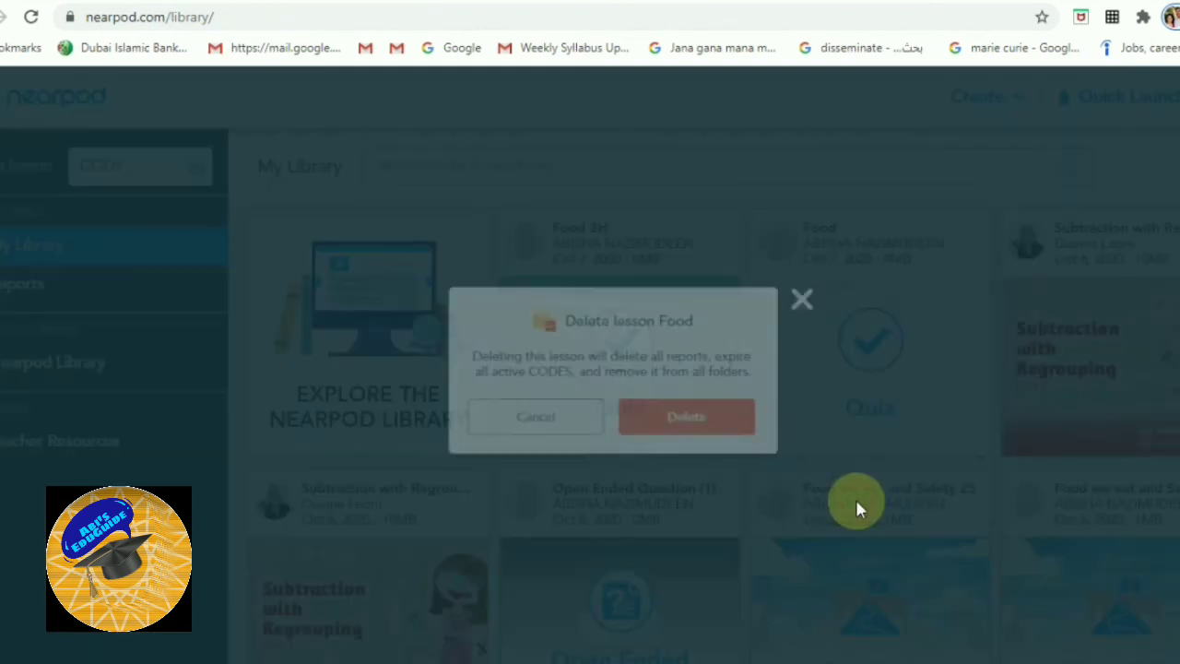
{"action": "left_click", "coordinate": [702, 429]}
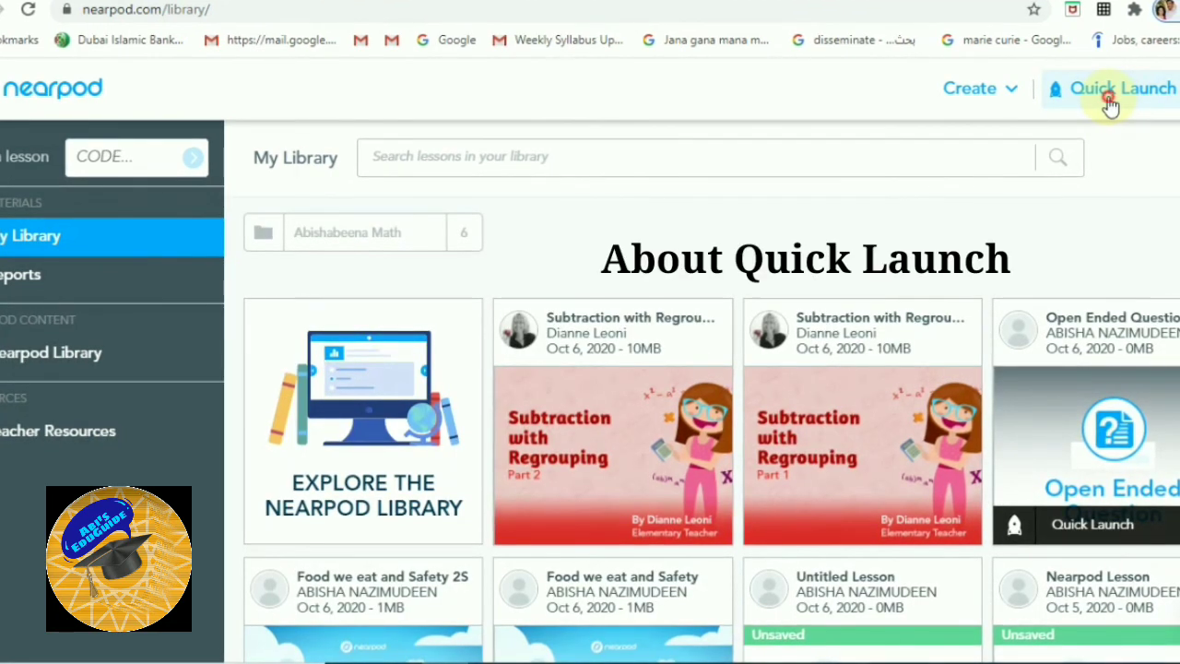
View the Quick Launch form for an Open Ended Question and return to My Library
{"action": "left_click", "coordinate": [1109, 103]}
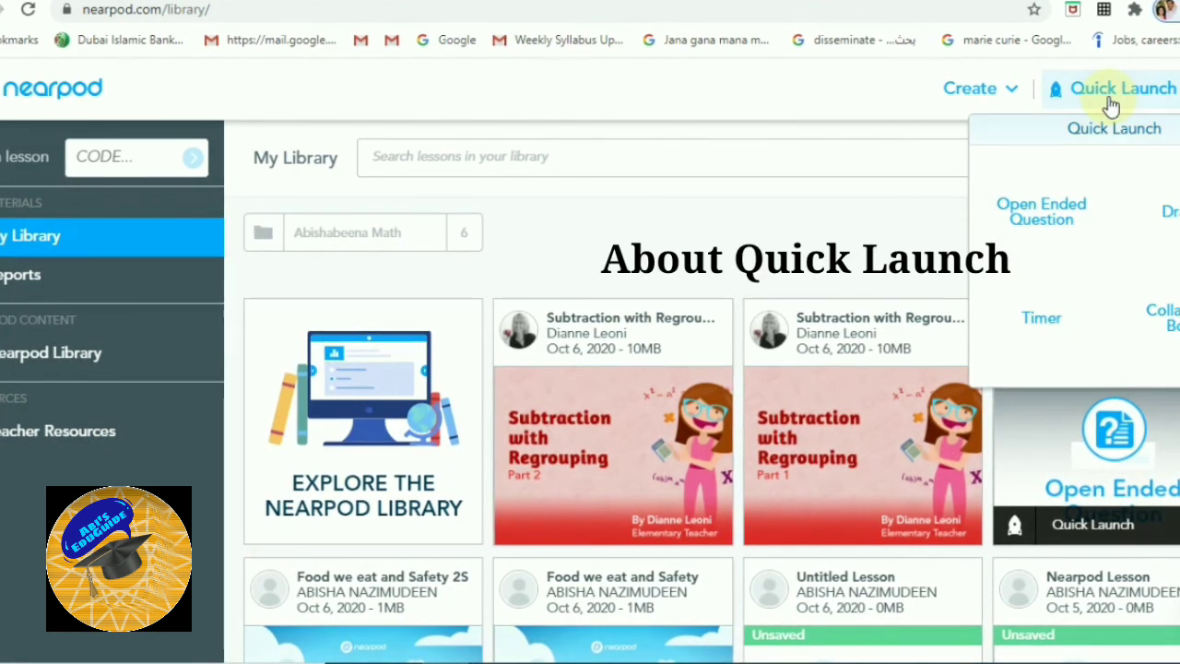
{"action": "left_click", "coordinate": [1053, 206]}
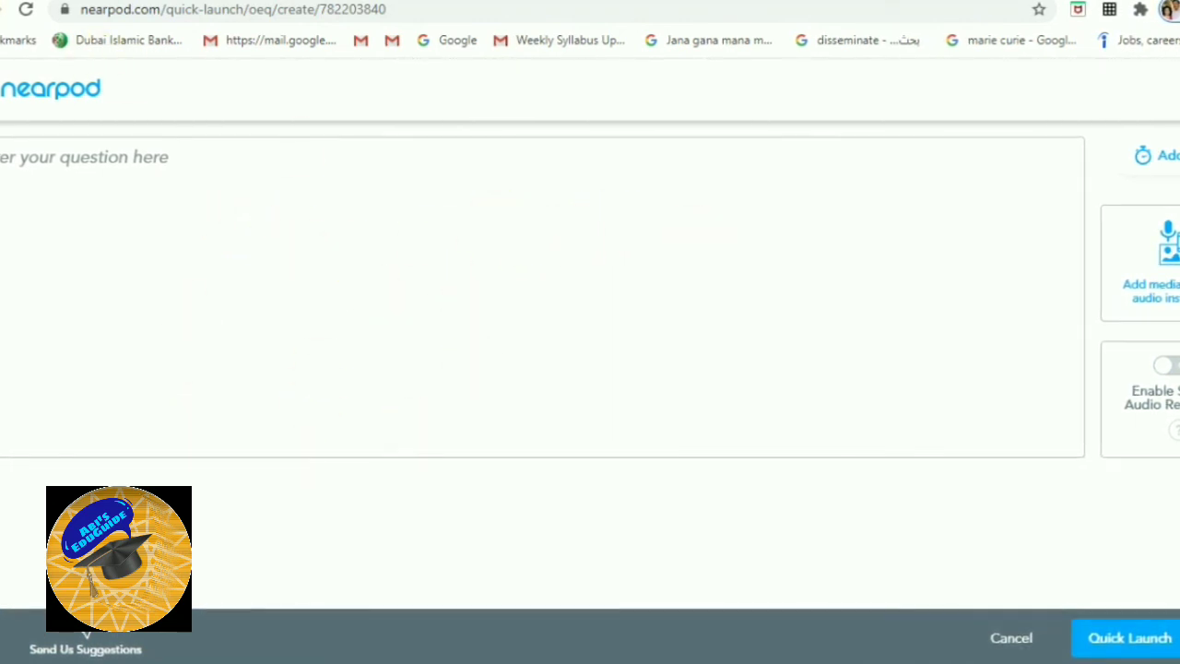
{"action": "left_click", "coordinate": [51, 89]}
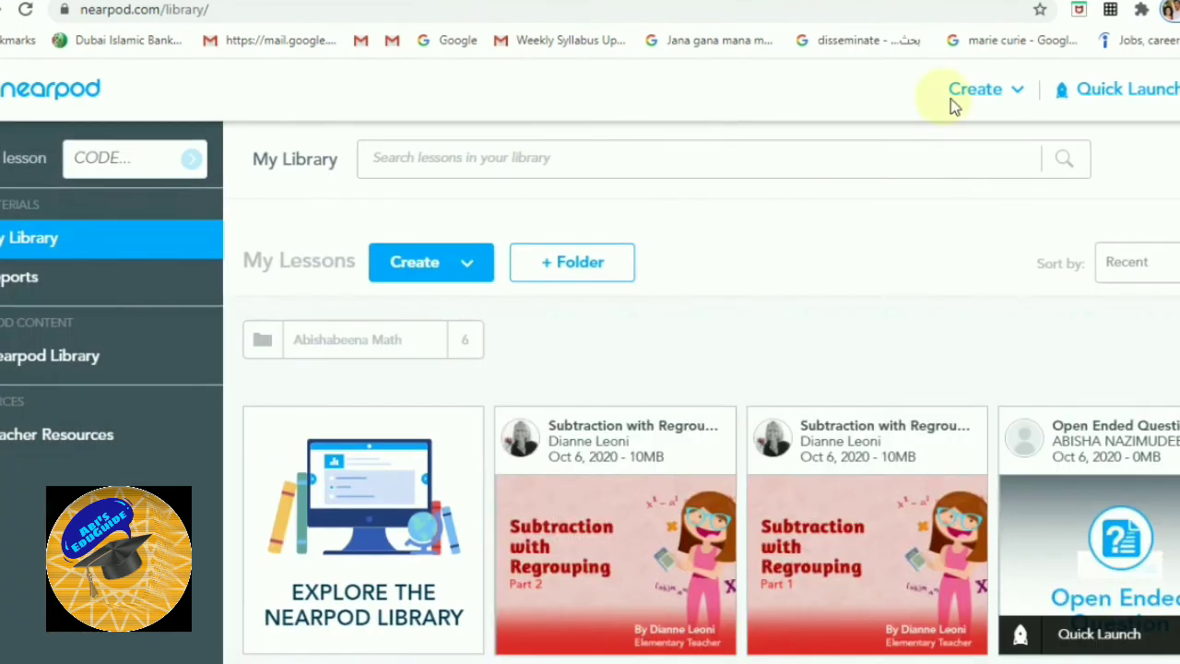
Open the Quick Launch setup for a Collaborate Board and show its style choices
{"action": "left_click", "coordinate": [1106, 101]}
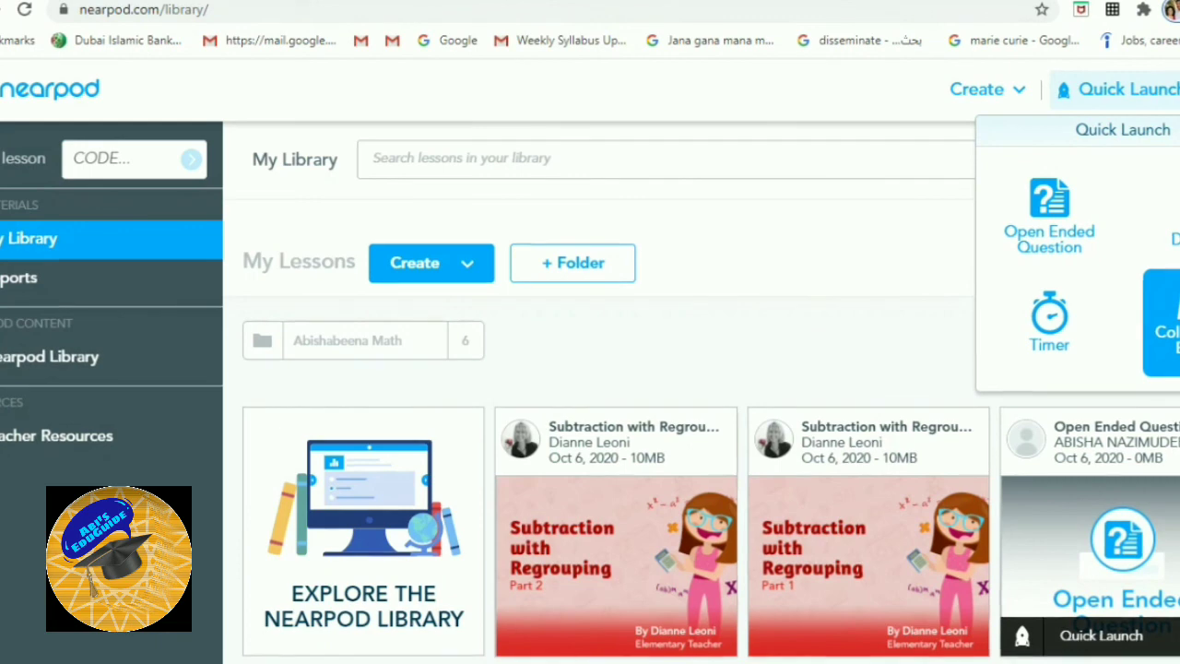
{"action": "left_click", "coordinate": [1164, 323]}
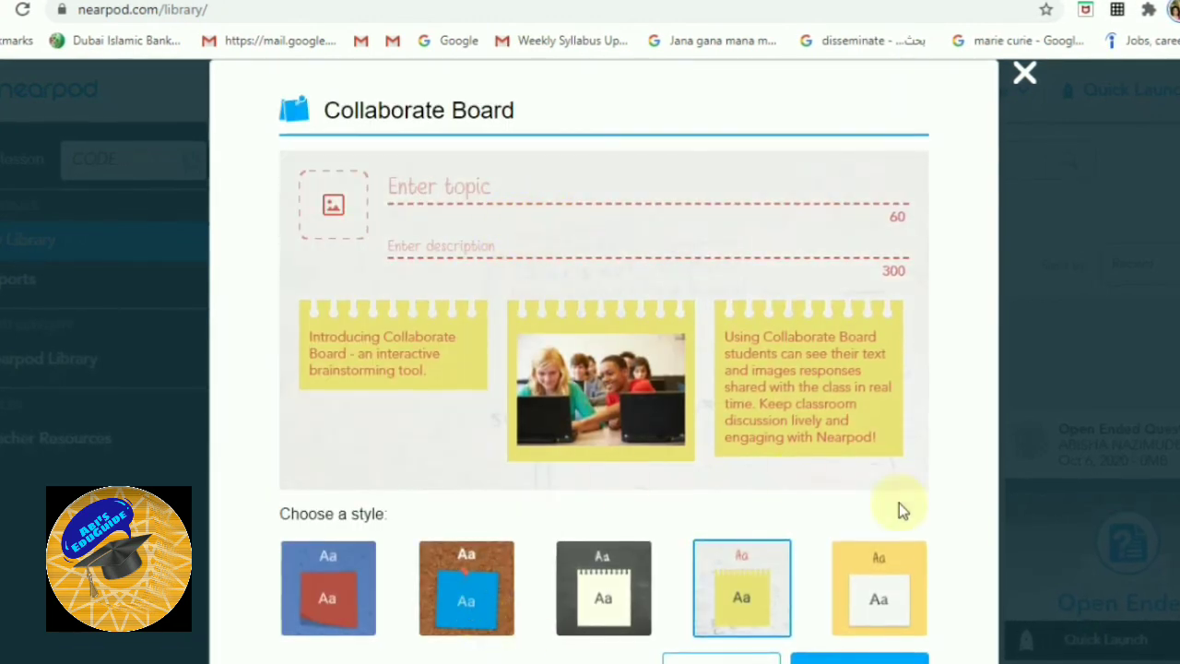
{"action": "scroll", "coordinate": [774, 580], "scroll_direction": "down", "scroll_amount": 1}
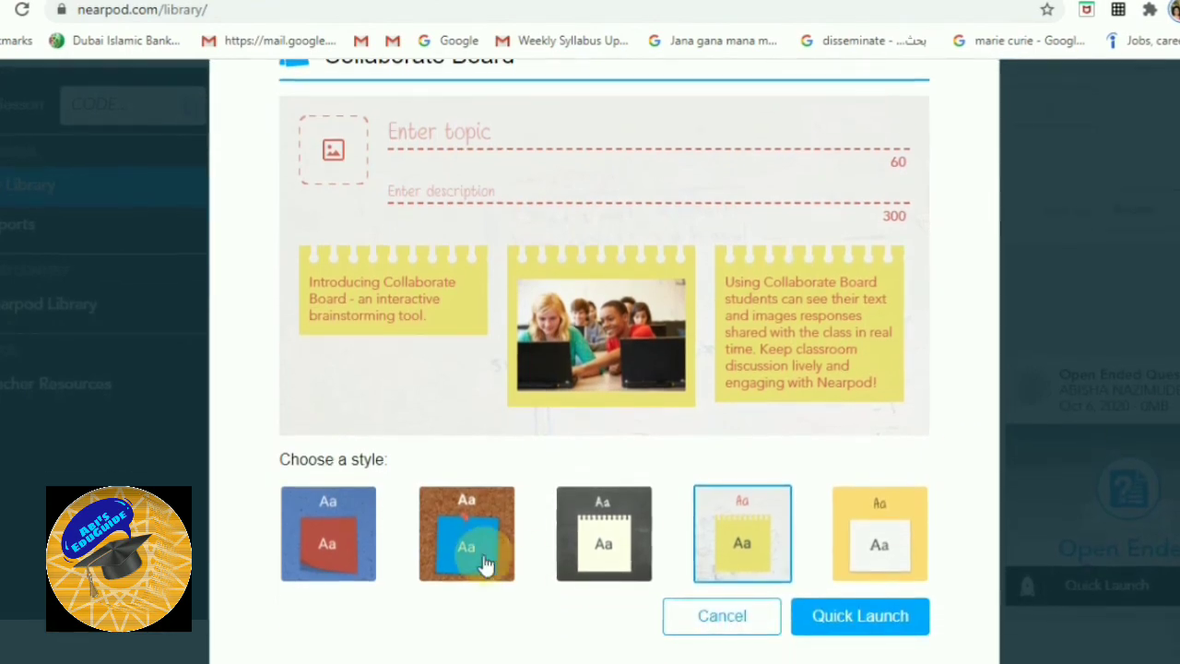